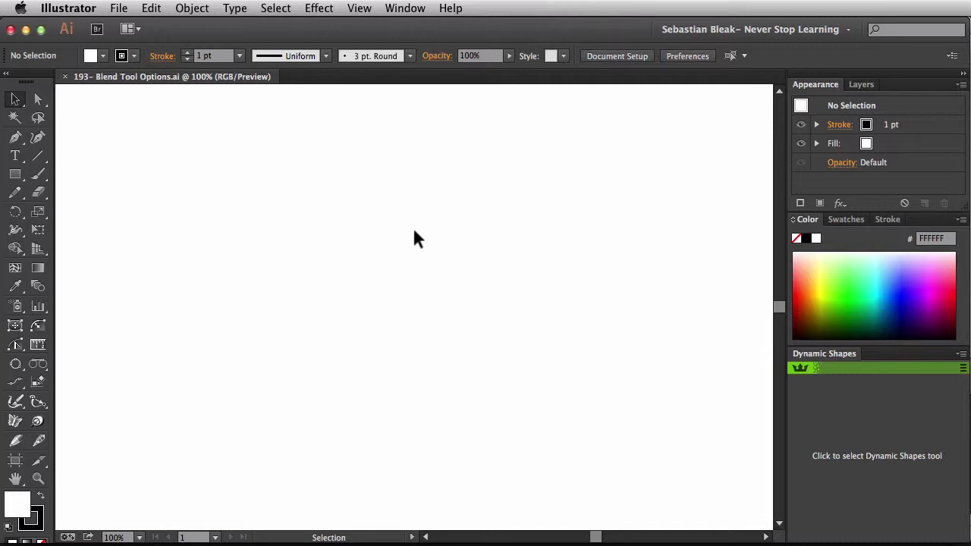
Draw a square about 175 px wide on the left of the artboard with a black fill and no stroke
key(m)
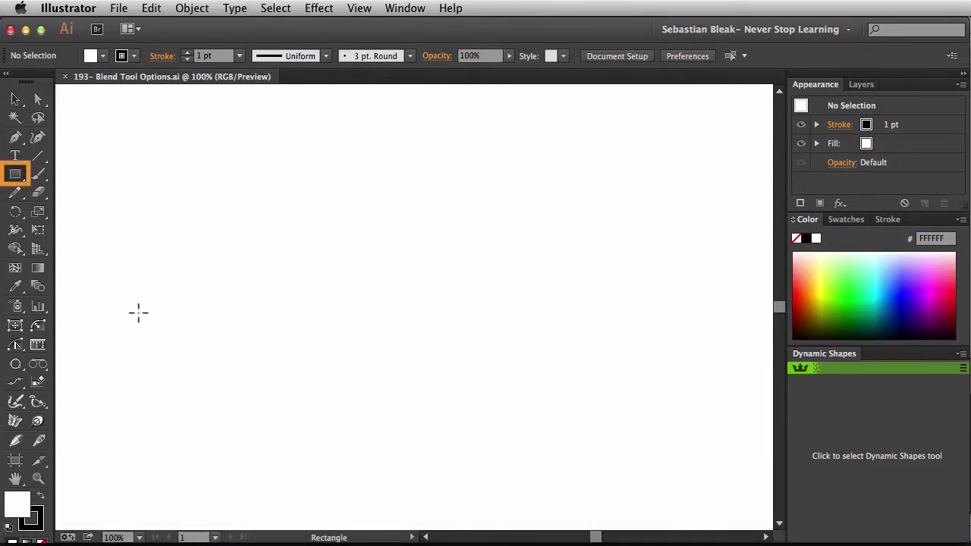
drag(138, 312, 271, 180)
key(shift)
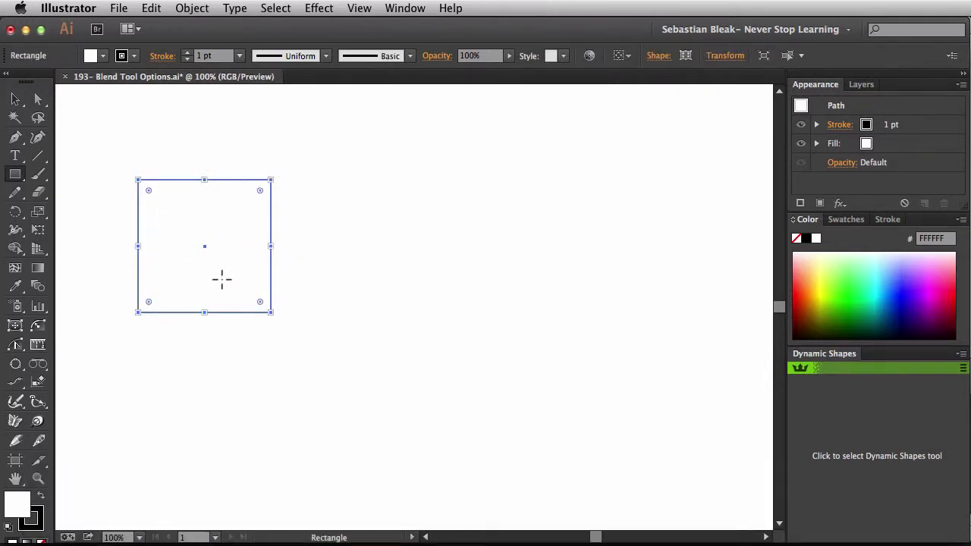
key(shift+x)
key(slash)
key(x)
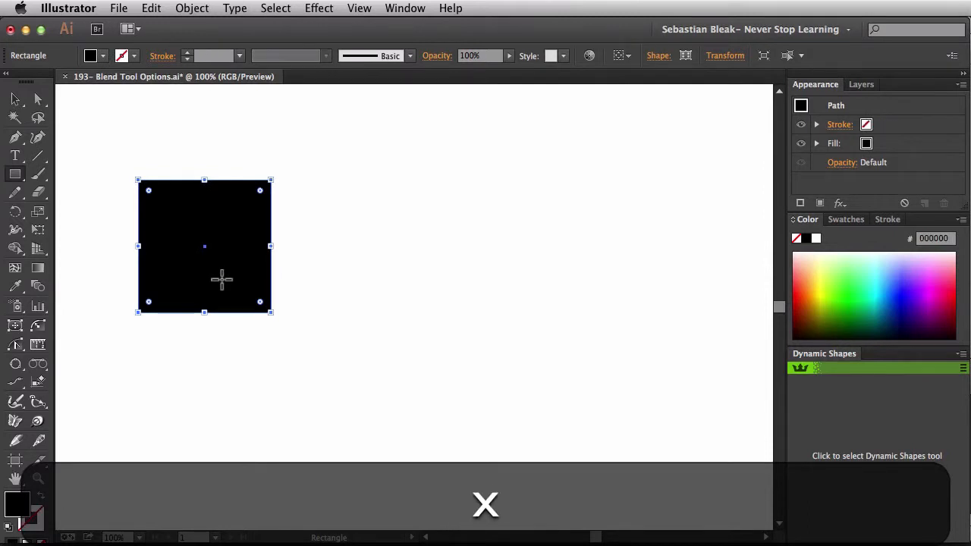
key(v)
drag(215, 248, 192, 285)
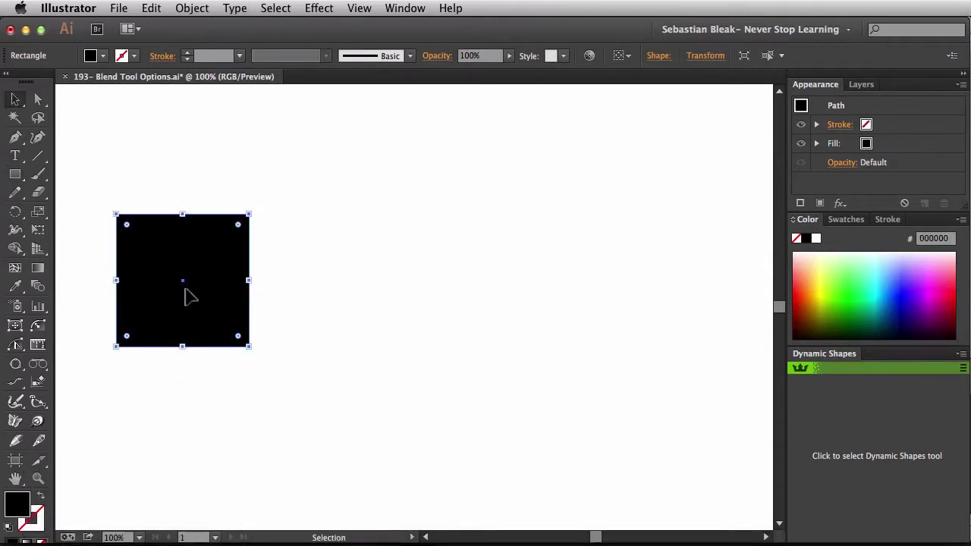
Duplicate the black square to its right, scale the copy down to roughly half size and fill it with magenta FF22F9
key(alt)
drag(192, 292, 551, 311)
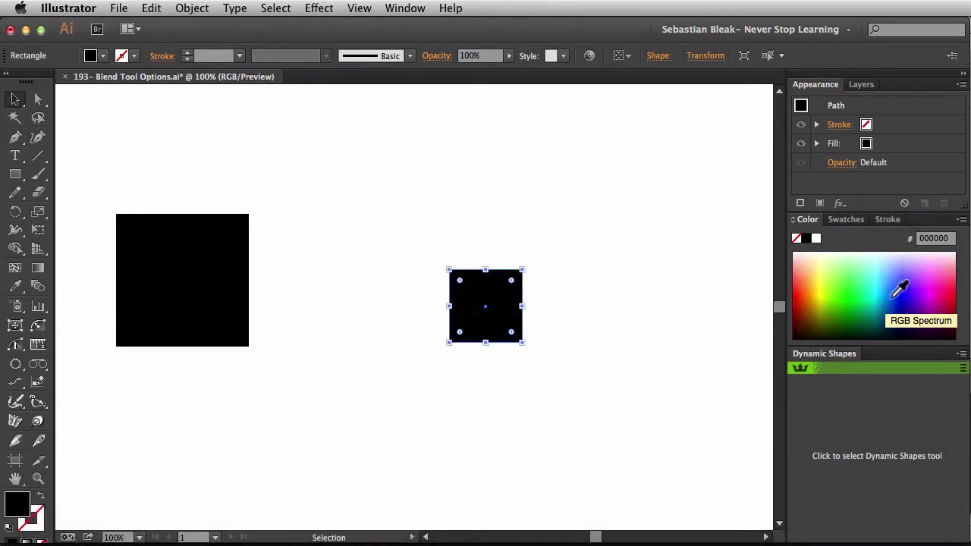
click(931, 288)
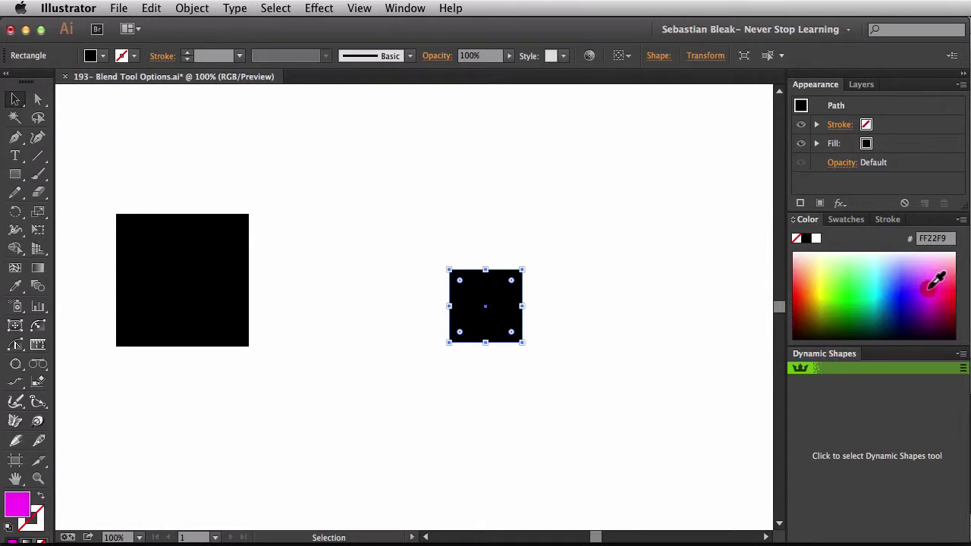
key(v)
click(516, 412)
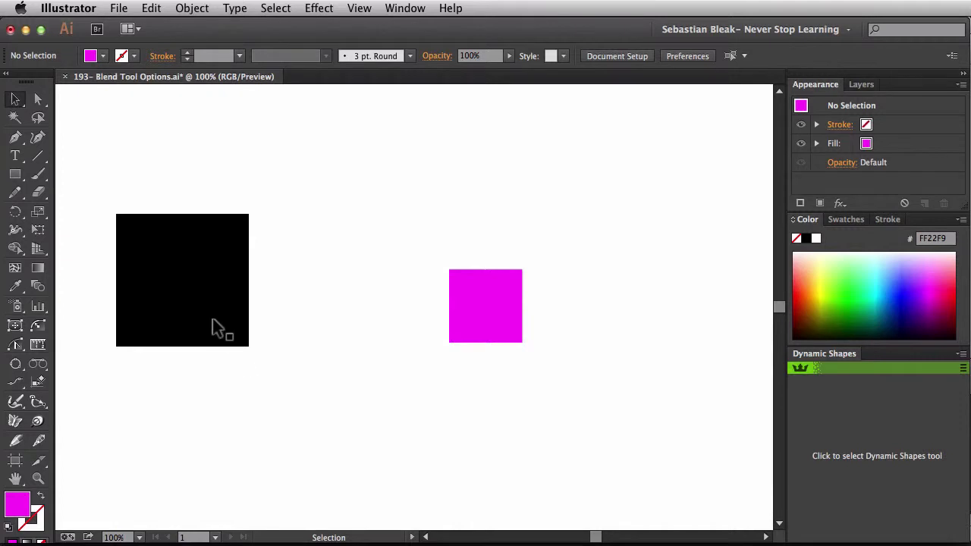
Select the black and magenta squares and blend them together
drag(208, 386, 487, 297)
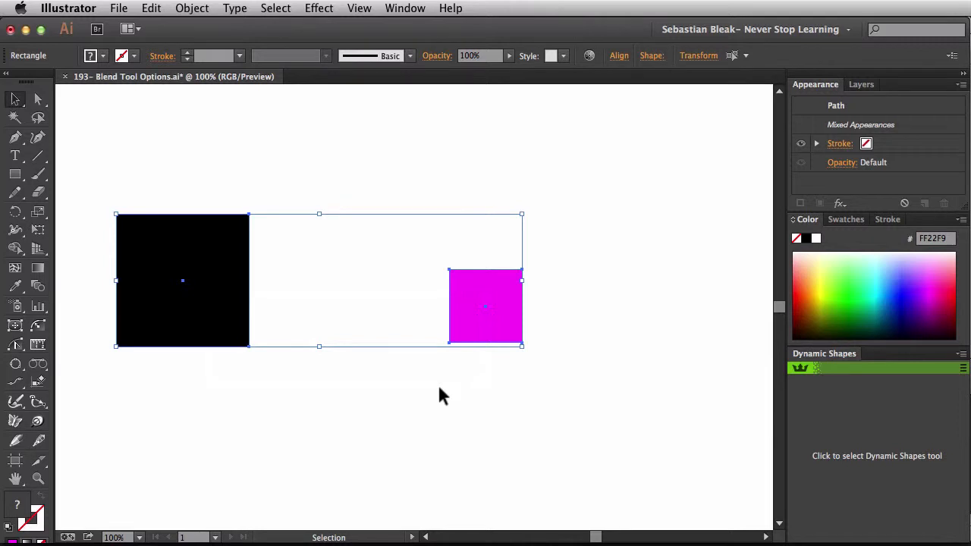
key(super)
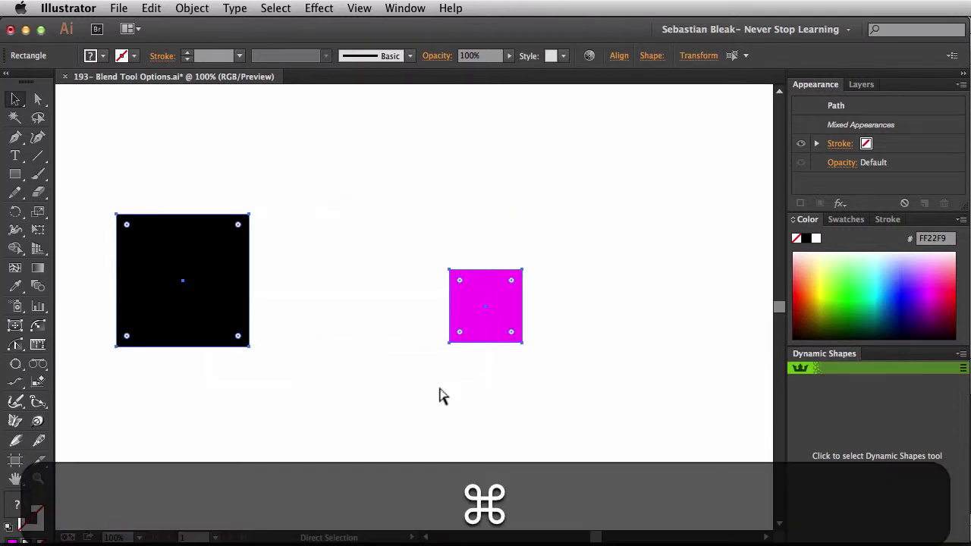
key(super+alt)
key(super+alt+b)
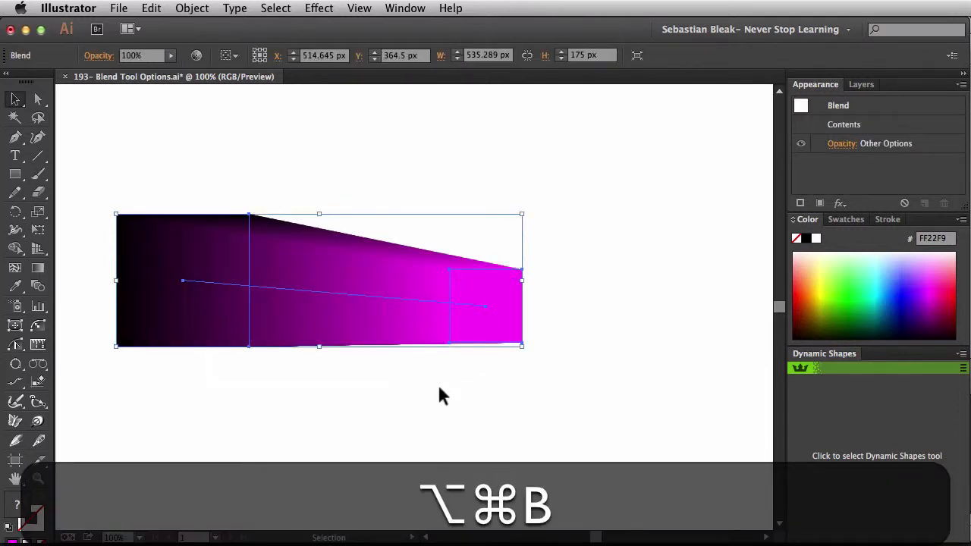
click(440, 388)
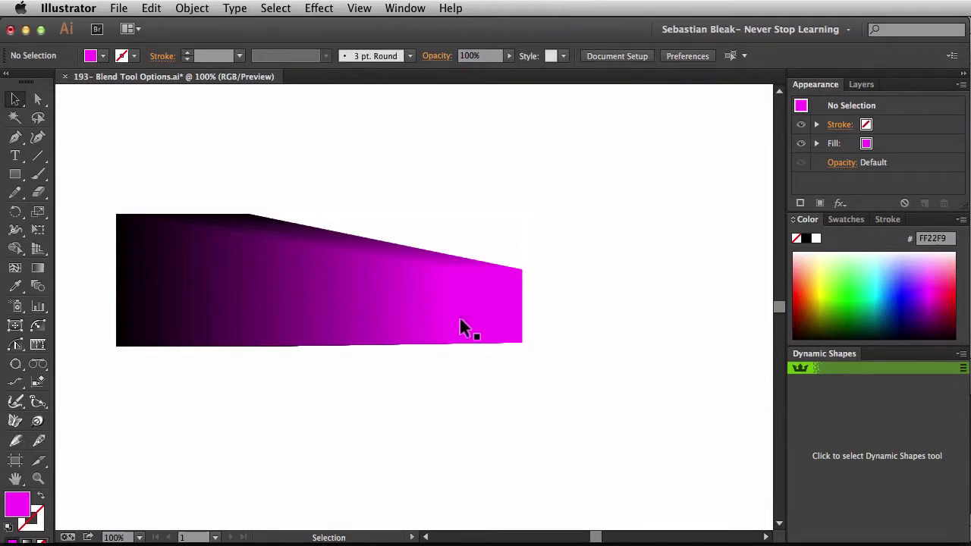
Examine the blend's underlying objects and spine in outline view, and return to the preview view
drag(553, 404, 422, 262)
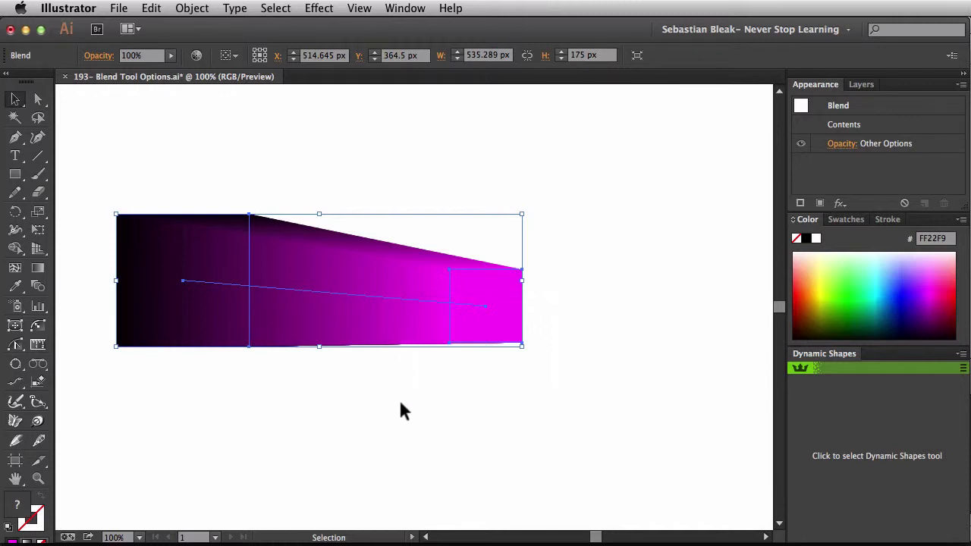
key(super+y)
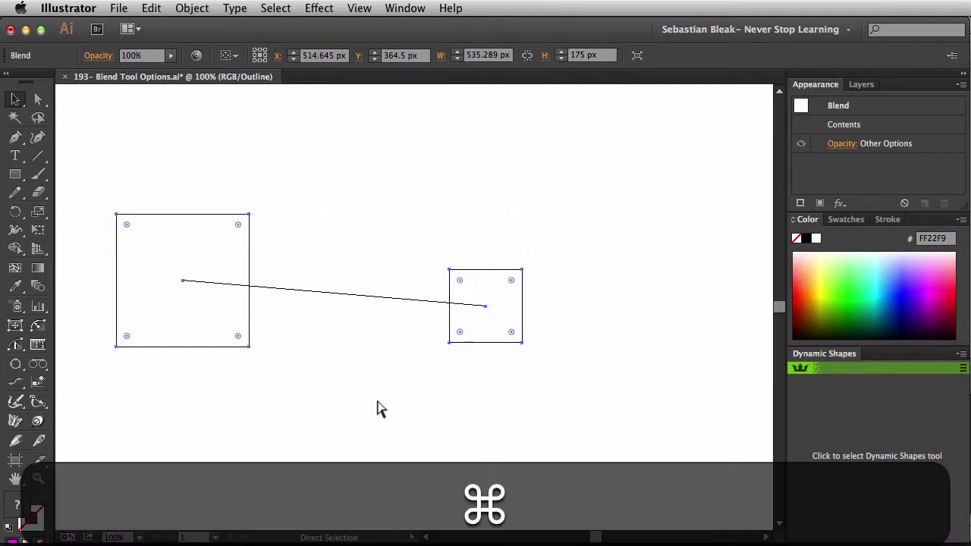
key(super+y)
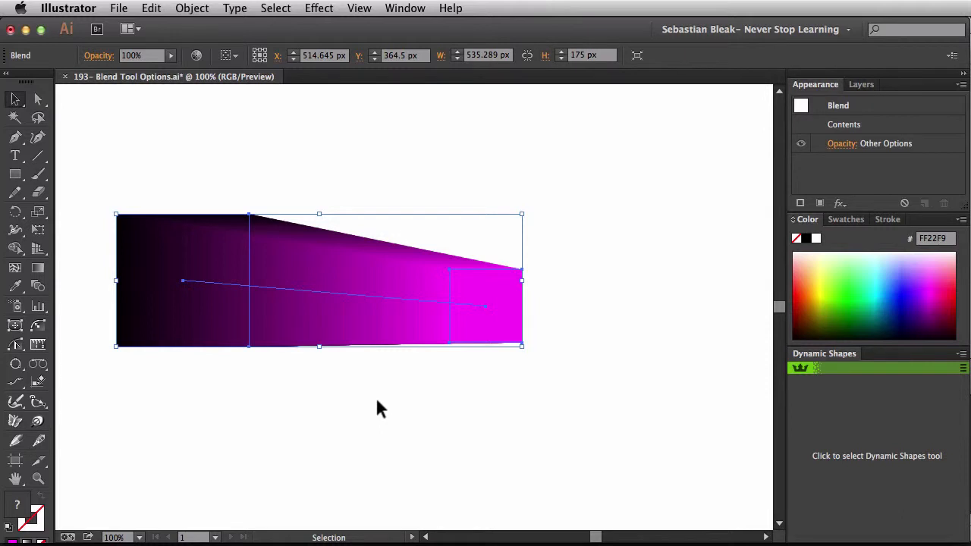
Open the Blend Options for the selected blend, enable the preview and set the spacing to Specified Steps
key(w)
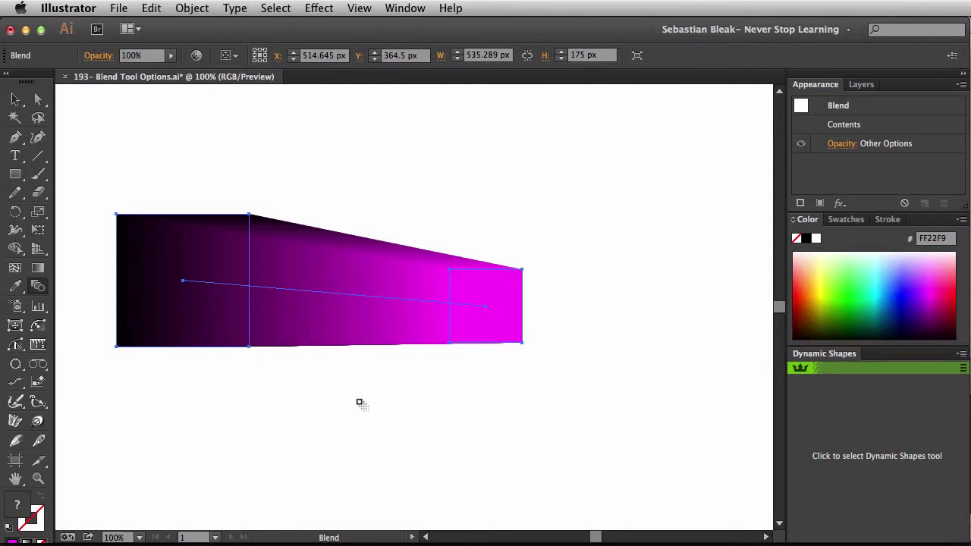
double_click(39, 290)
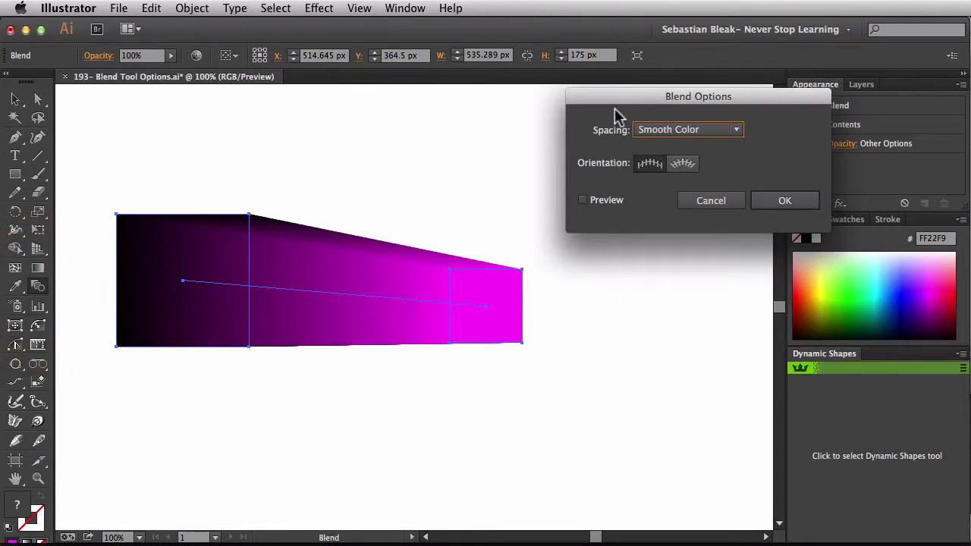
drag(618, 98, 481, 104)
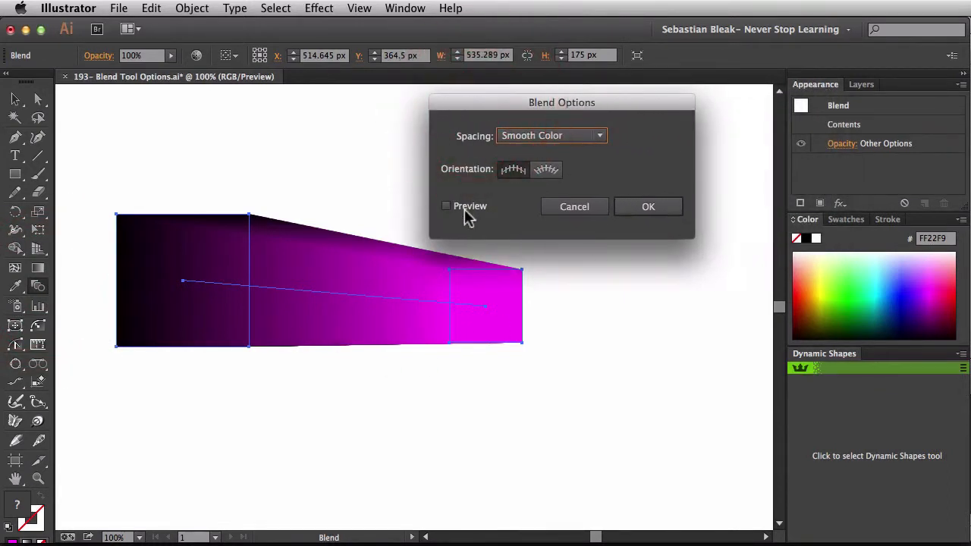
click(464, 208)
click(603, 137)
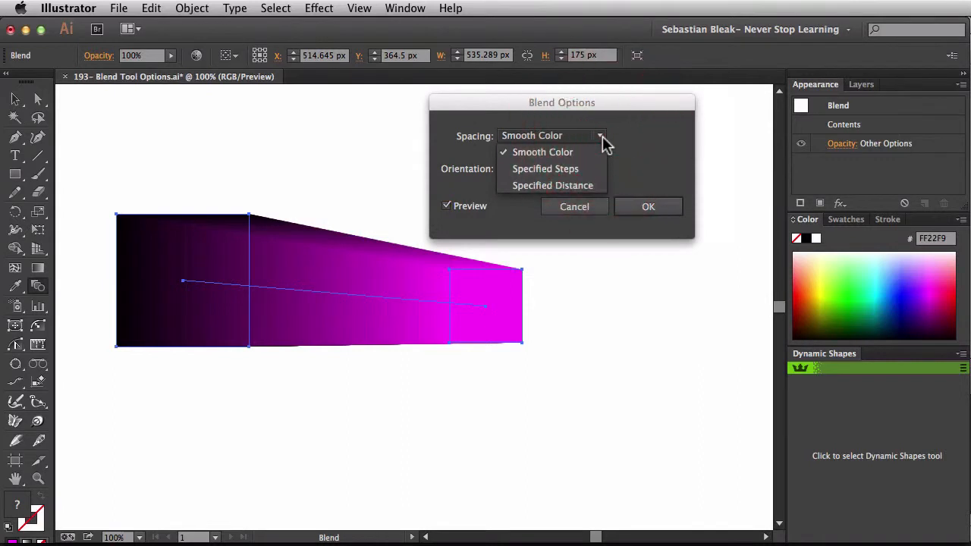
click(594, 169)
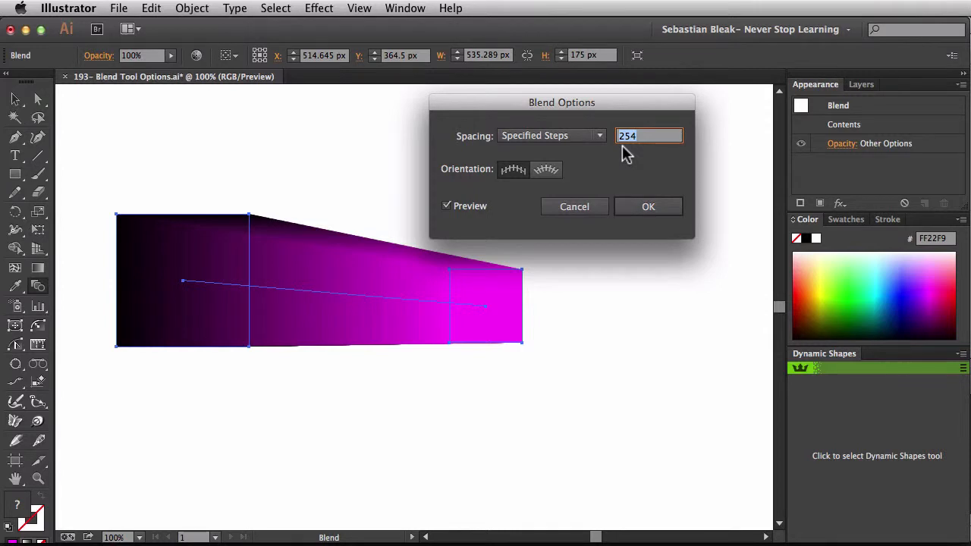
Try step counts of 10 and 1 for the blend, and settle on 4 specified steps
key(shift+Up)
key(shift+Up)
scroll(642, 137, down, 20)
text(1)
key(Tab)
scroll(642, 137, up, 8)
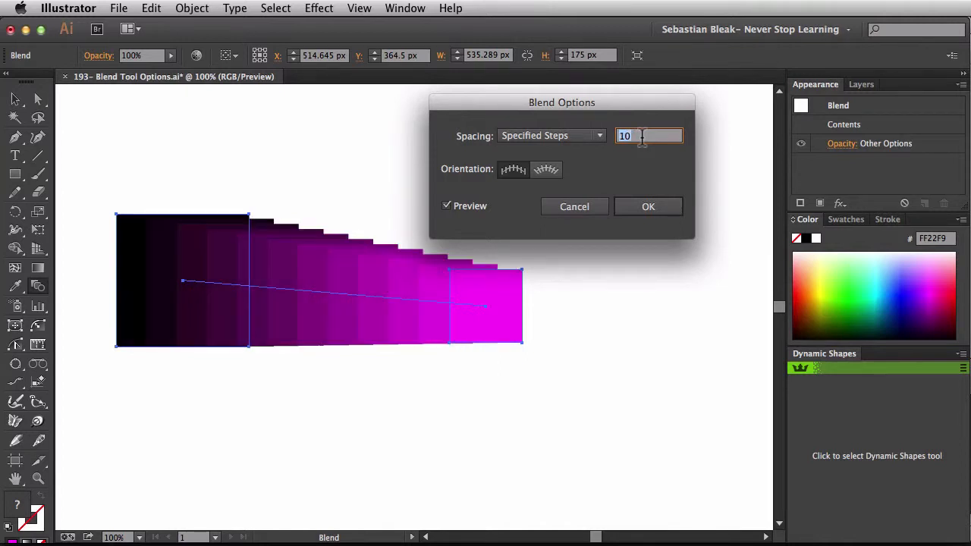
scroll(641, 137, down, 4)
scroll(641, 136, down, 4)
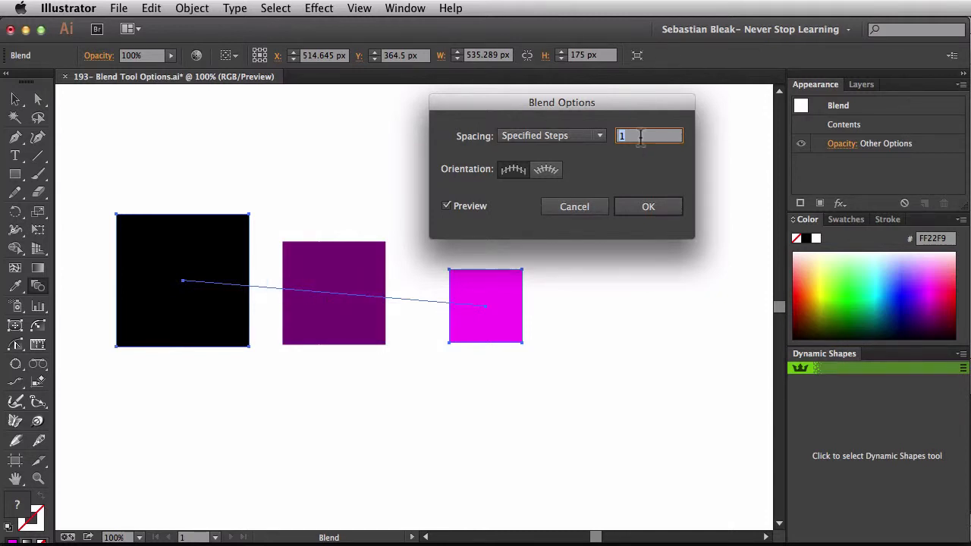
text(4)
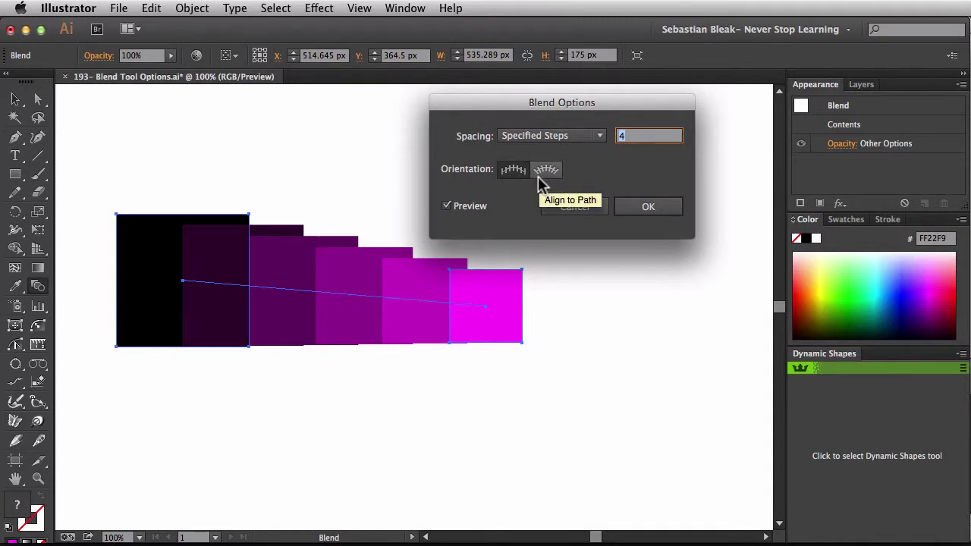
Try Specified Distance spacing for the blend, raising the distance past 71 px and bringing it back down to 40 px
click(597, 139)
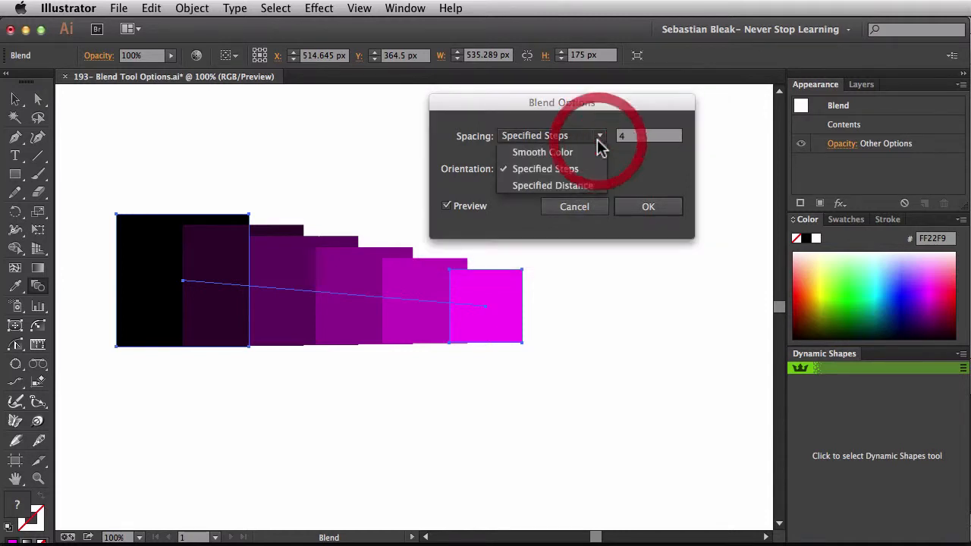
click(597, 185)
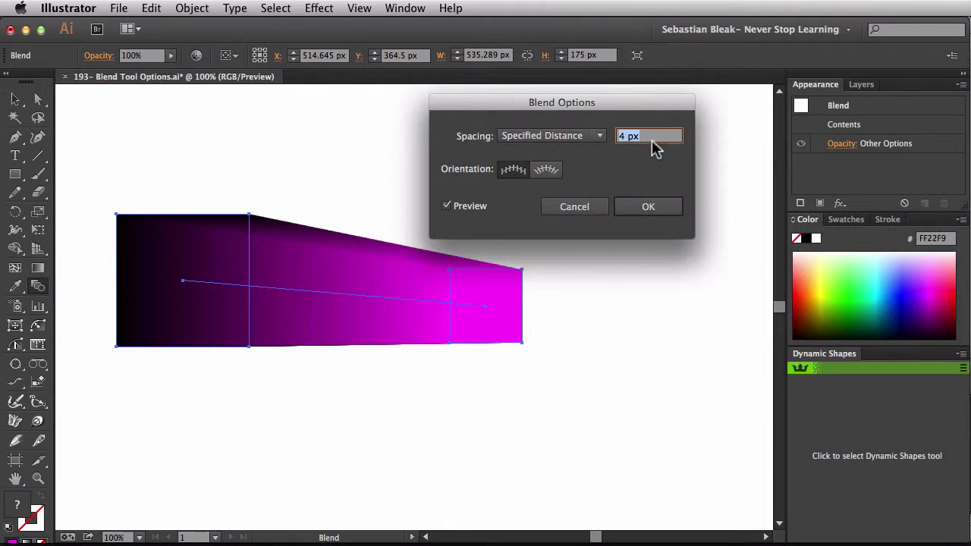
key(Up)
key(Up)
key(Up)
key(Up)
key(Up)
key(Up)
key(Up)
key(Up)
key(Up)
key(Up)
key(Up)
key(Up)
key(Up)
key(Up)
key(Up)
key(Up)
key(Up)
key(Up)
key(Up)
key(Up)
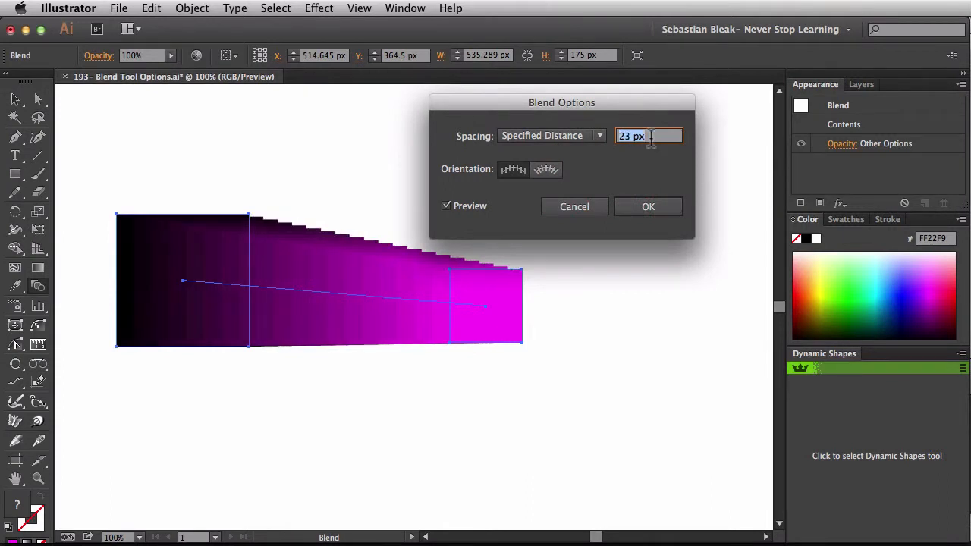
key(Up)
key(Up)
key(Up)
key(Up)
key(Up)
key(Up)
key(Up)
key(Up)
key(Up)
key(Up)
key(Up)
key(Up)
key(Up)
key(Up)
key(Up)
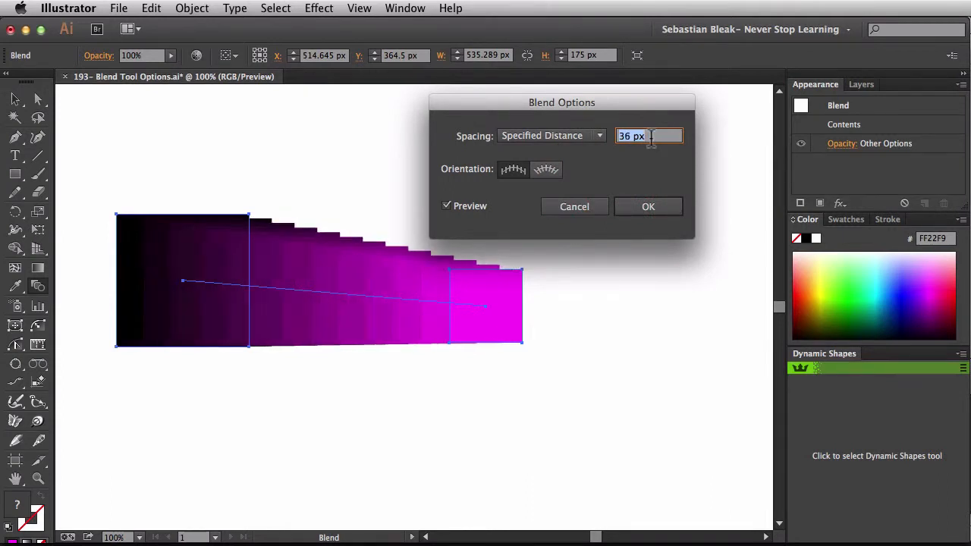
key(shift+Up)
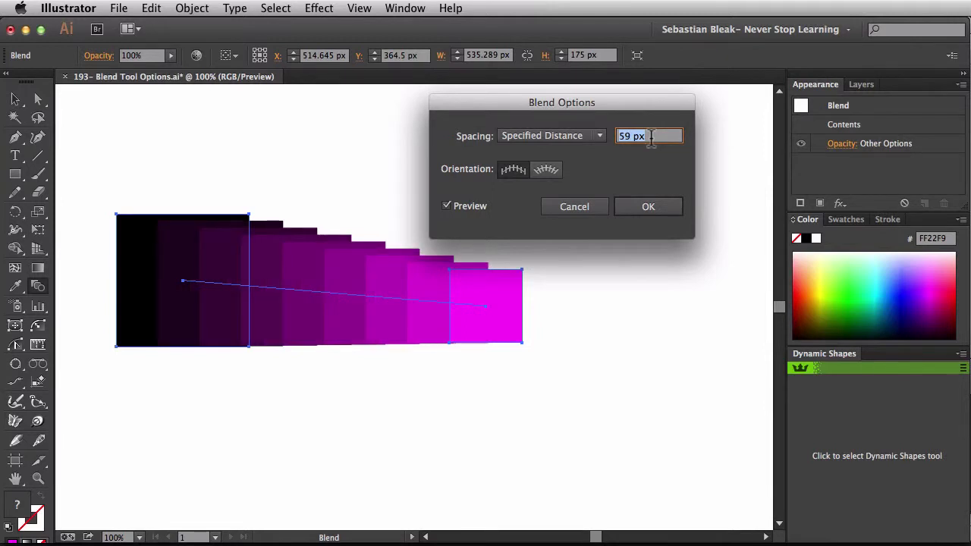
key(shift+Up)
key(Up)
key(Up)
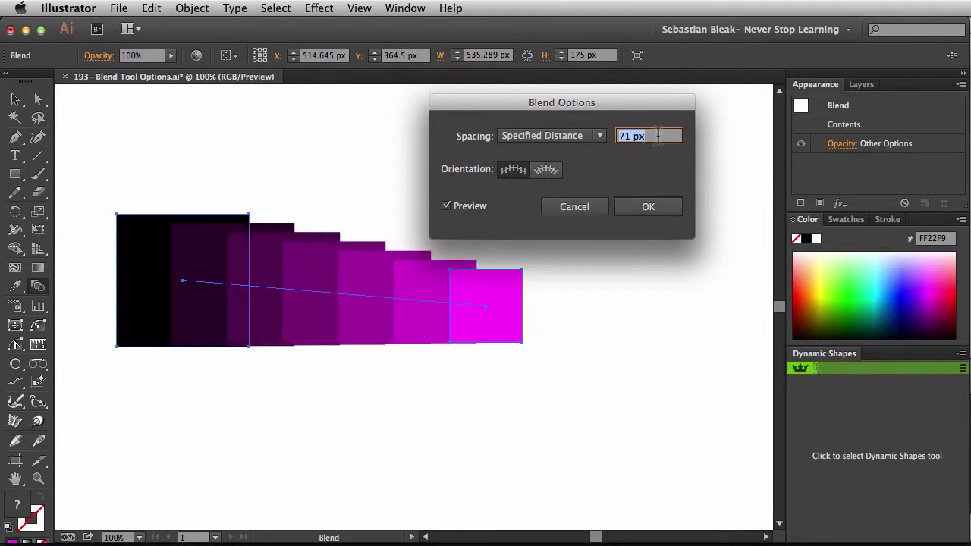
key(Up)
key(Up)
key(Up)
key(Up)
key(Up)
key(Down)
key(Down)
key(Down)
key(Down)
key(Down)
key(Down)
key(Down)
key(Down)
key(Down)
key(Down)
key(Down)
key(Down)
key(Down)
key(Down)
key(Down)
key(Down)
key(Down)
key(Down)
key(Down)
key(Down)
key(Down)
key(Down)
key(Down)
key(Down)
key(Down)
key(Down)
key(Down)
key(Down)
key(Down)
key(Down)
key(Down)
key(Down)
key(Down)
key(Down)
key(Down)
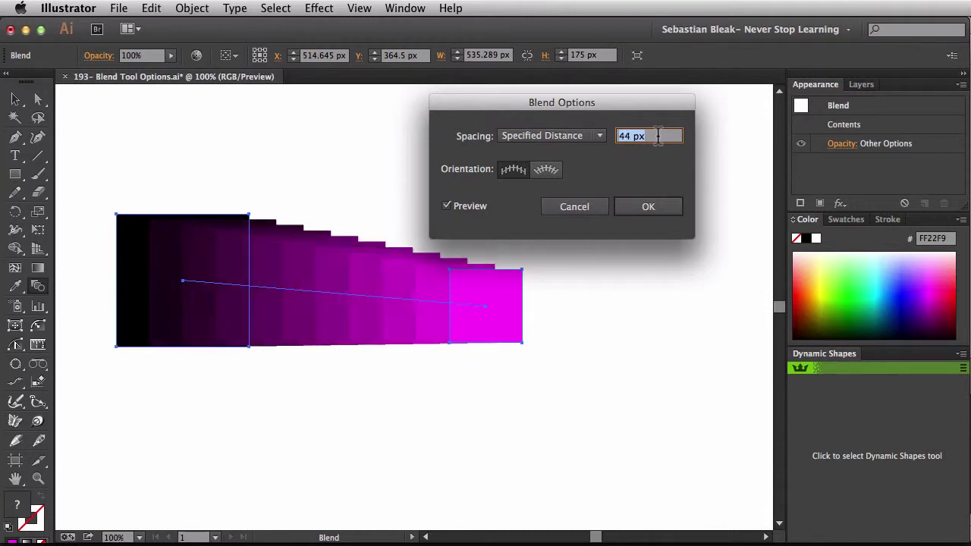
key(Down)
key(Down)
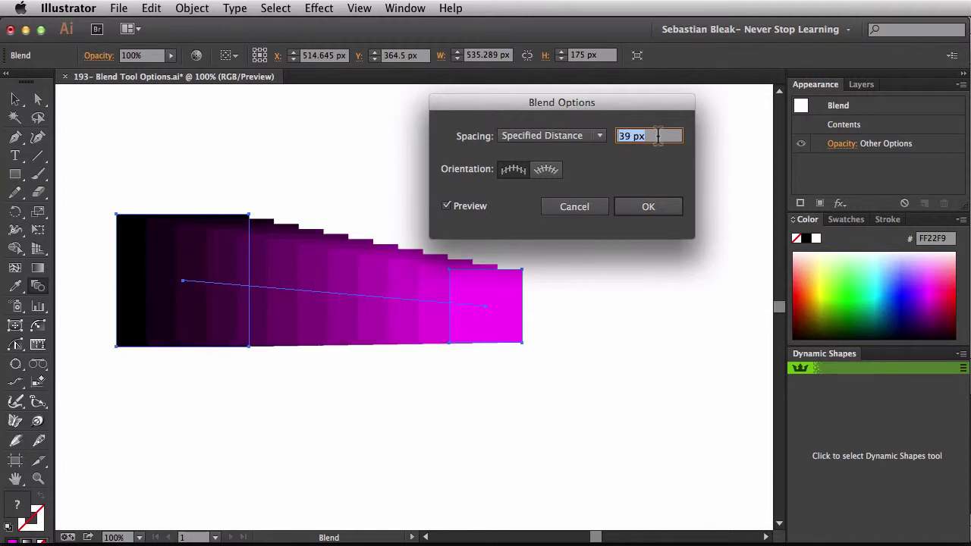
key(Up)
Return the blend spacing to Specified Steps with 4 steps and apply the options
click(600, 137)
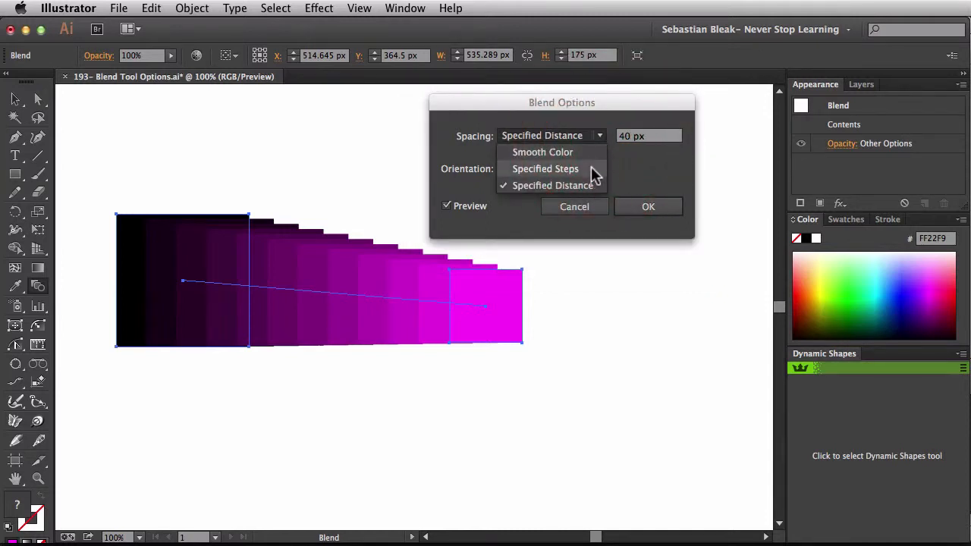
click(591, 168)
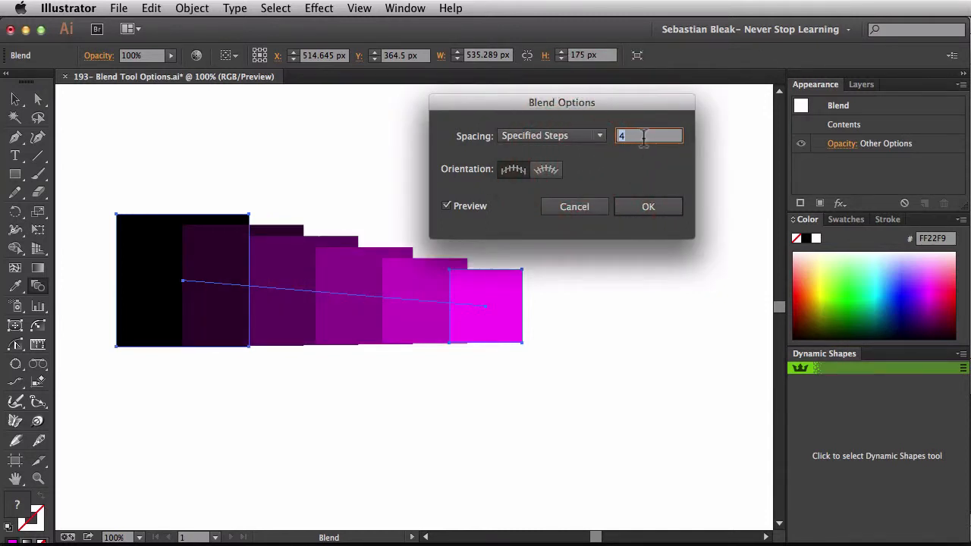
click(631, 205)
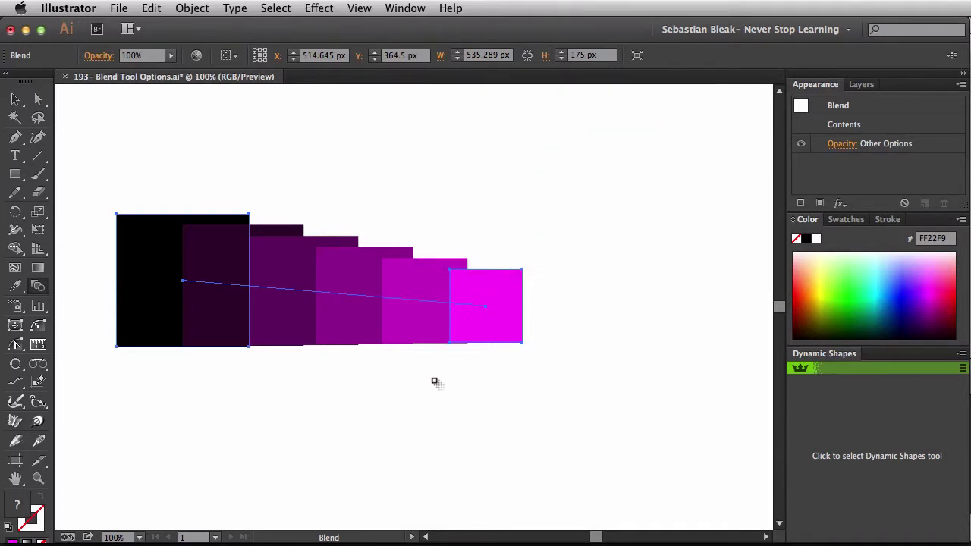
Move the whole blend about 18 px down on the artboard
key(v)
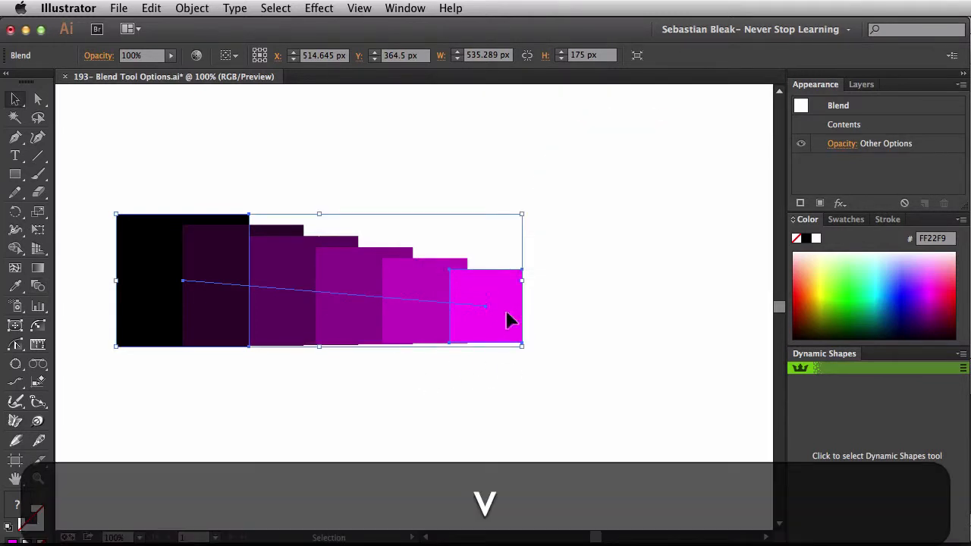
click(492, 385)
drag(490, 332, 502, 350)
drag(491, 343, 490, 342)
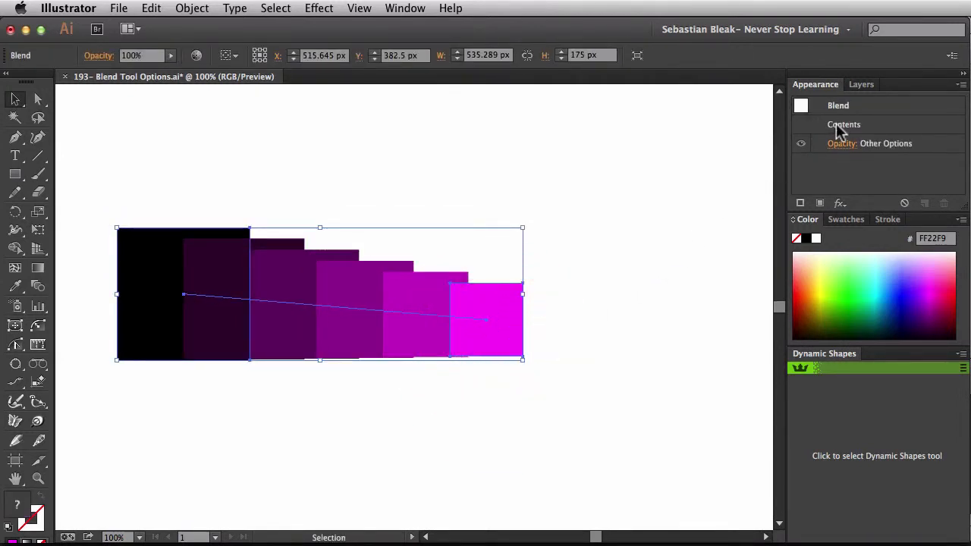
Move only the magenta end square of the blend about 85 px right and slightly up, and reselect the whole blend
click(595, 370)
key(a)
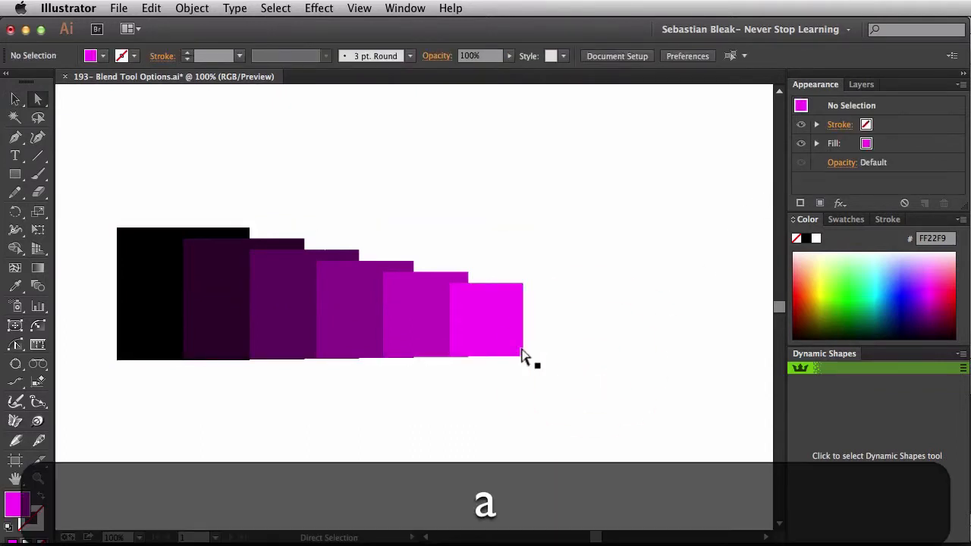
click(494, 338)
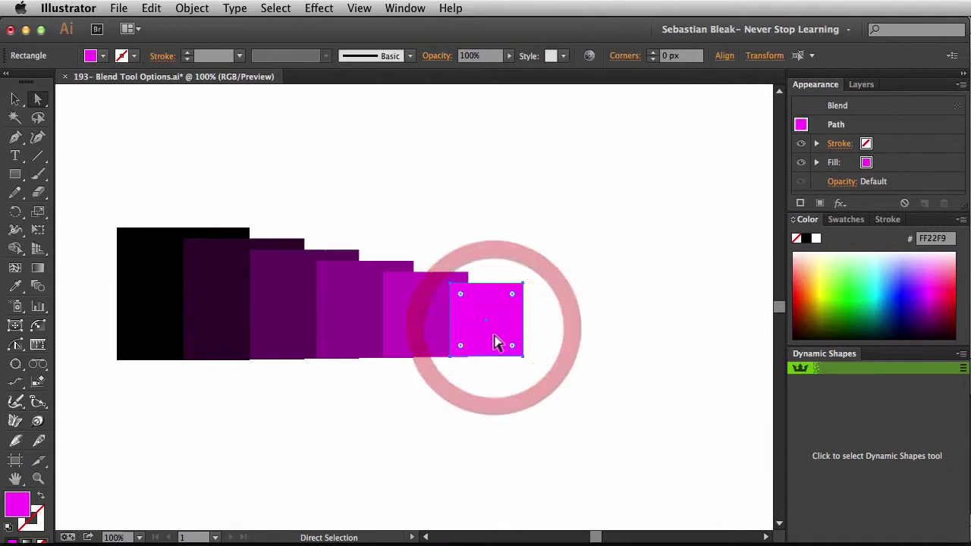
drag(496, 333, 557, 340)
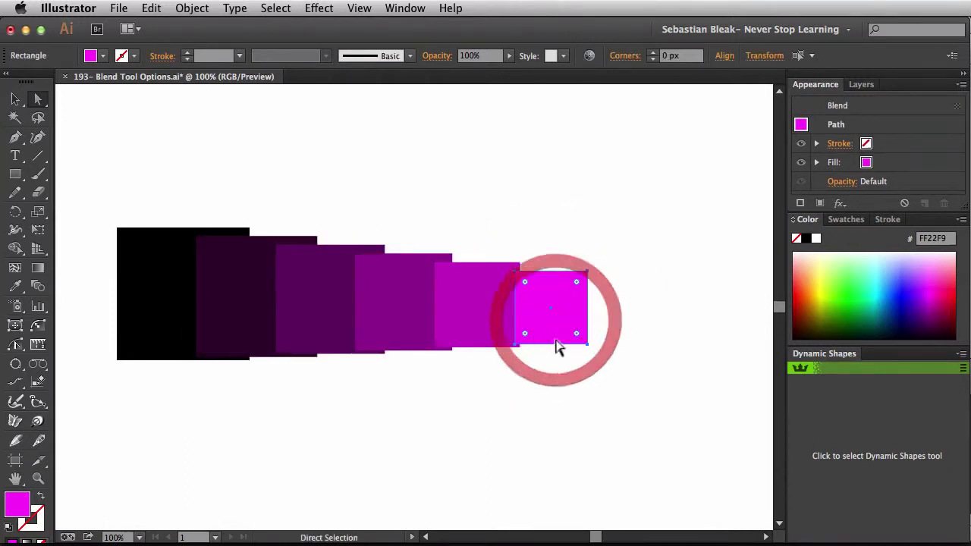
key(v)
click(557, 395)
click(483, 270)
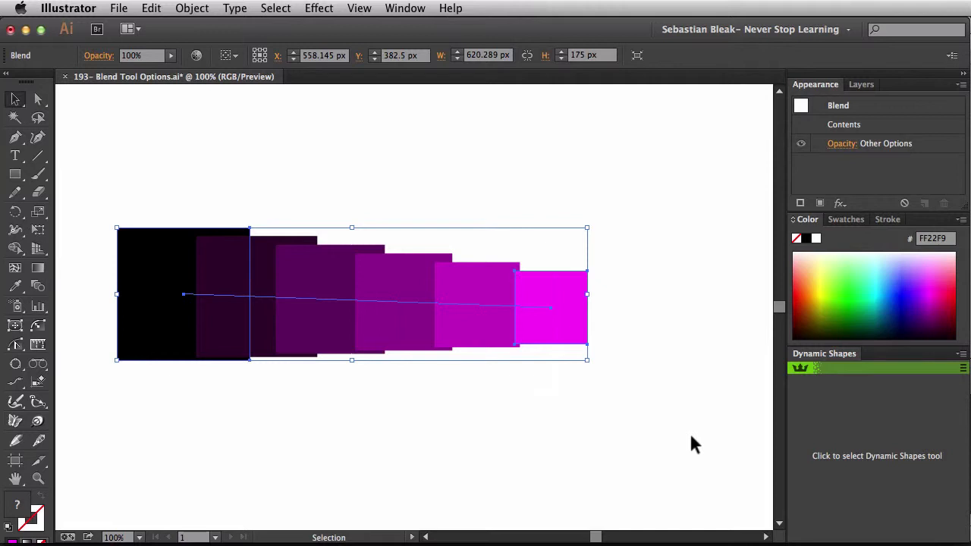
Convert the magenta square to a five-pointed basic star with the Dynamic Shapes tool and enlarge its outer size to about 348 px
click(840, 436)
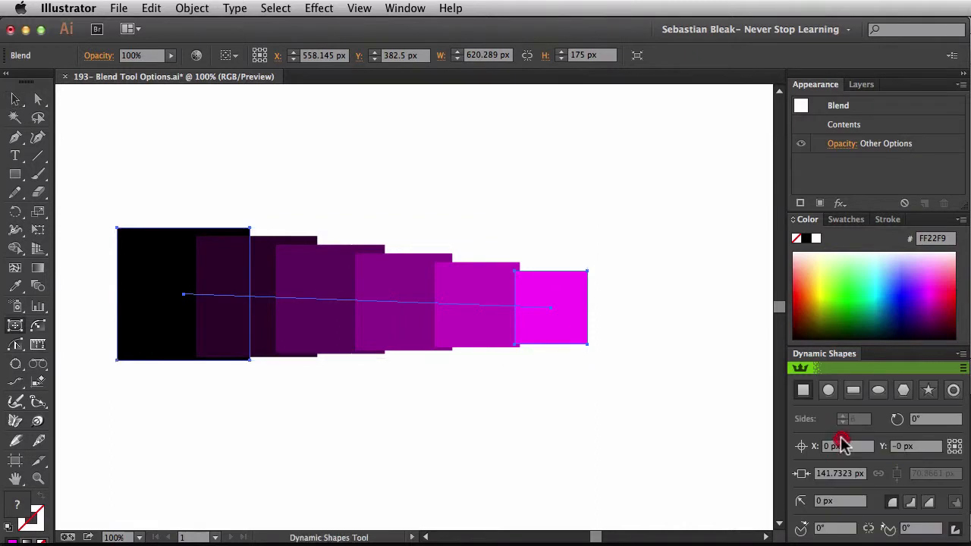
click(926, 391)
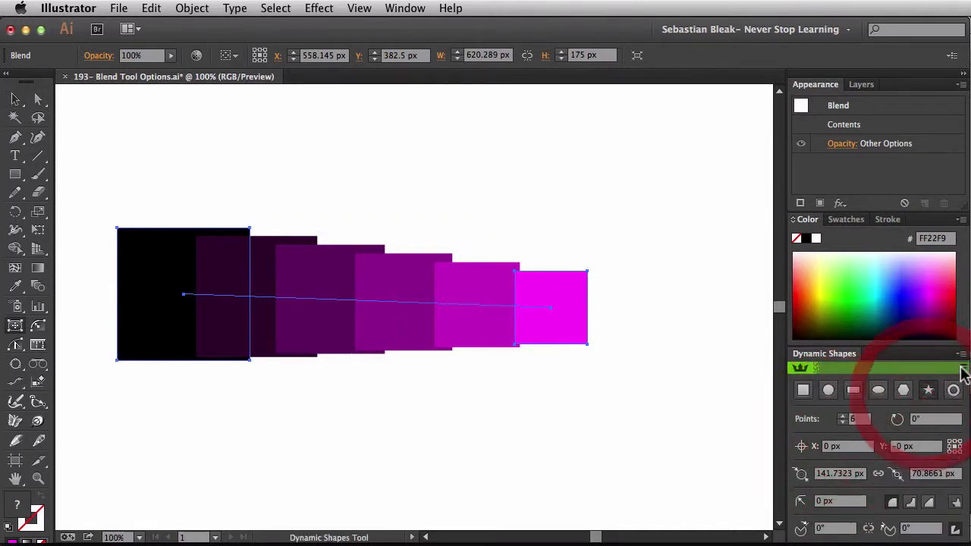
click(584, 345)
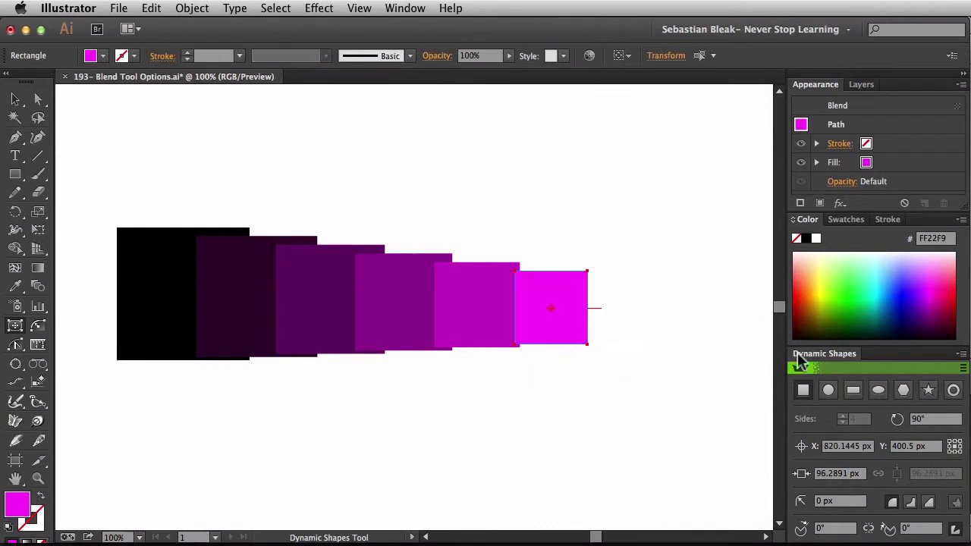
click(930, 390)
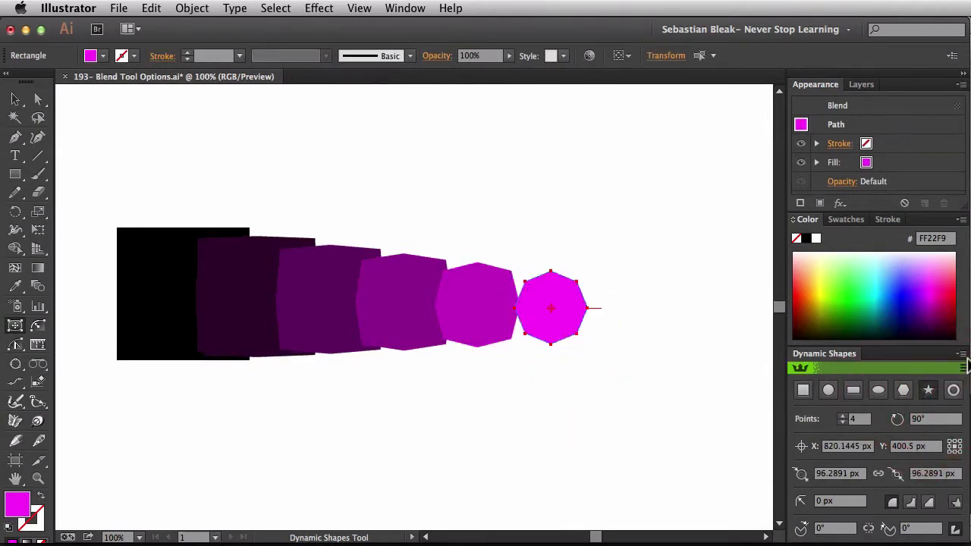
click(962, 368)
click(933, 371)
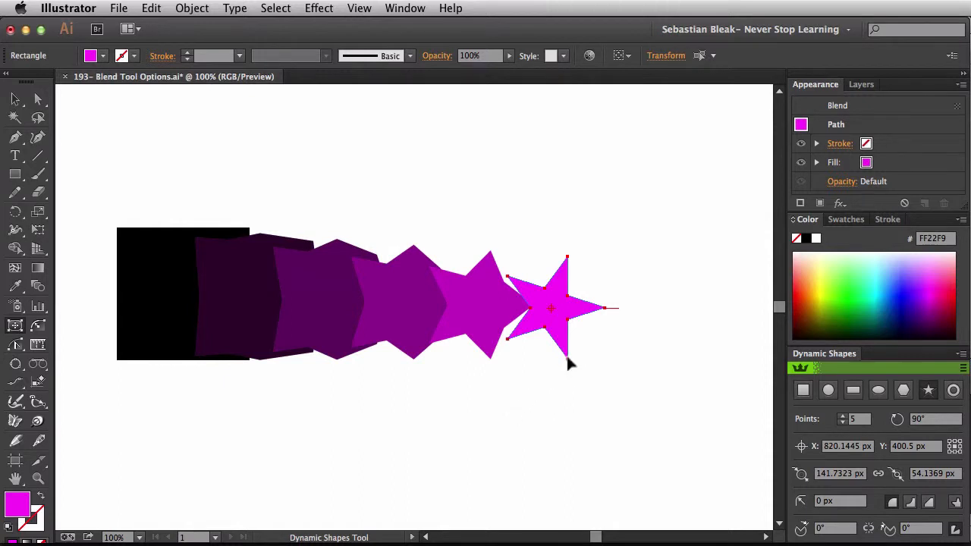
drag(567, 357, 591, 433)
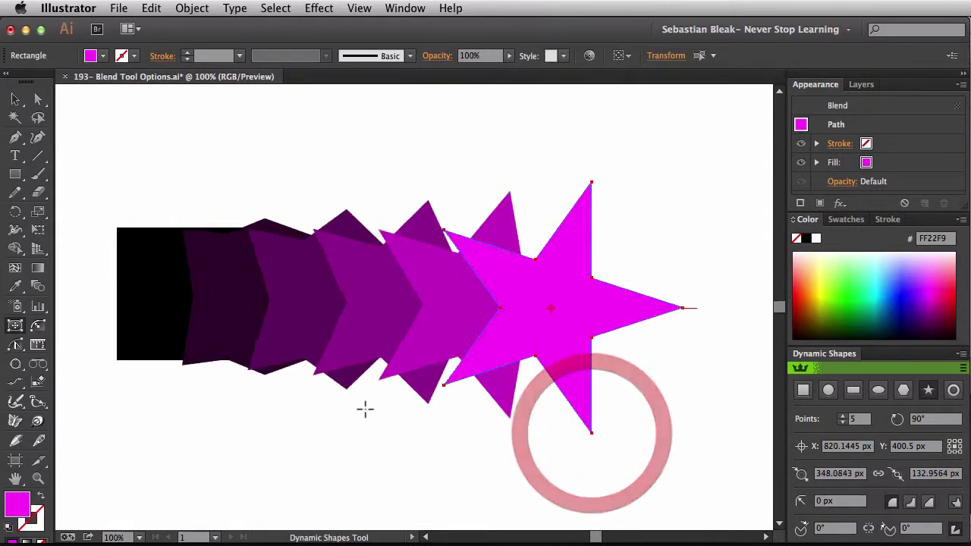
Convert the black end square of the blend to a five-pointed basic star with the Dynamic Shapes tool
click(145, 357)
click(929, 390)
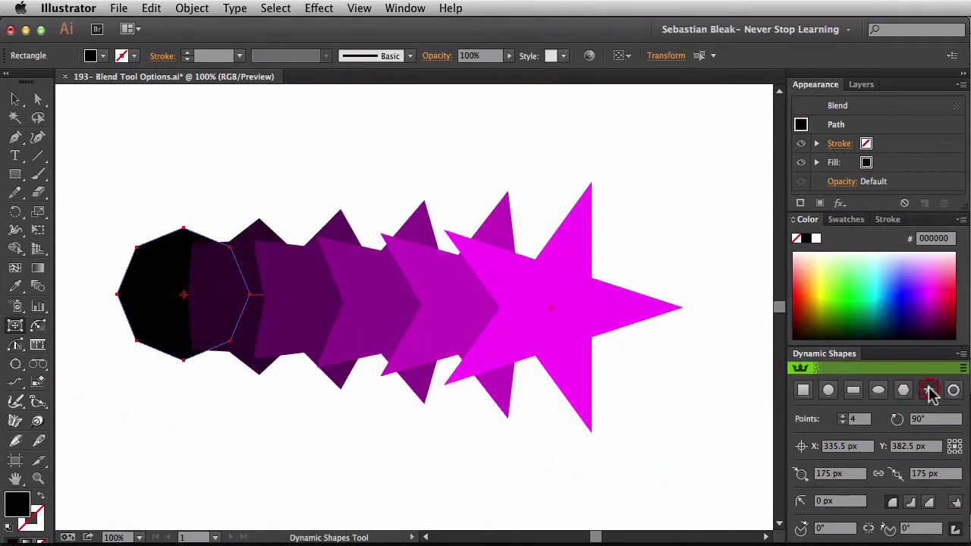
click(961, 355)
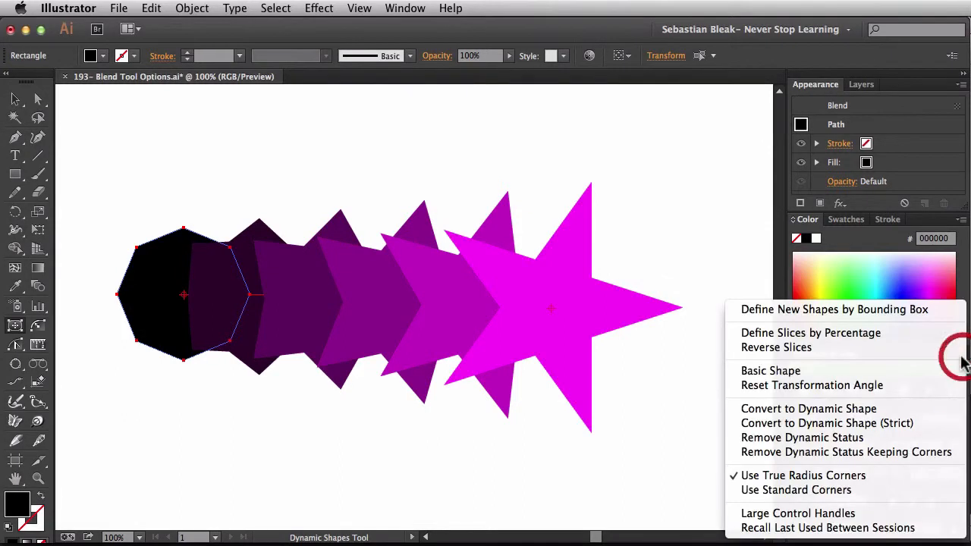
click(929, 370)
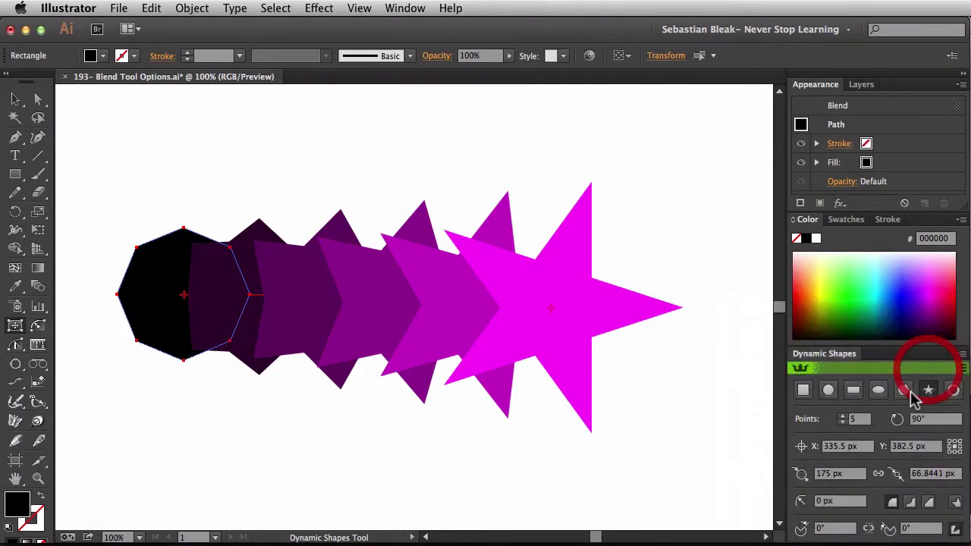
Chamfer the black star's corners by about 11 px and raise its number of points to 7
click(928, 501)
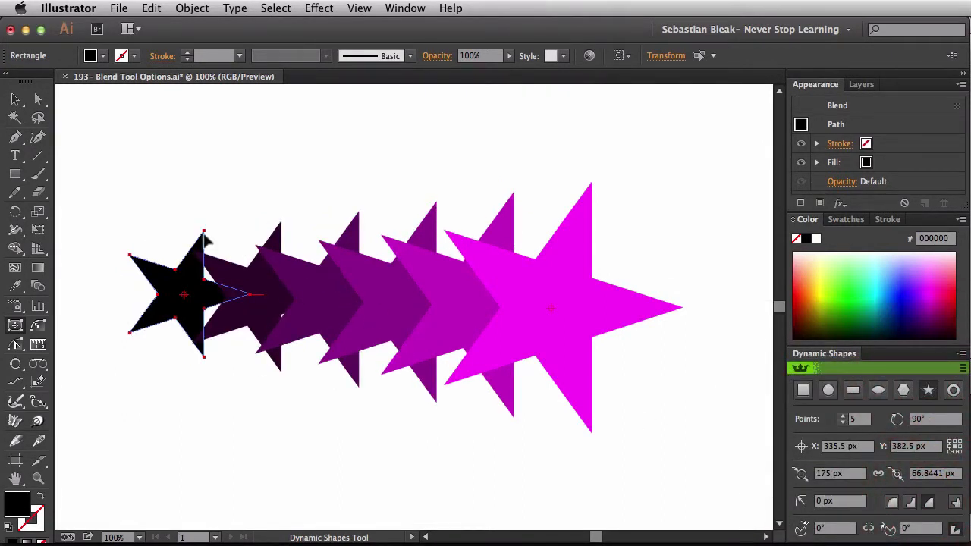
key(alt)
drag(205, 235, 211, 276)
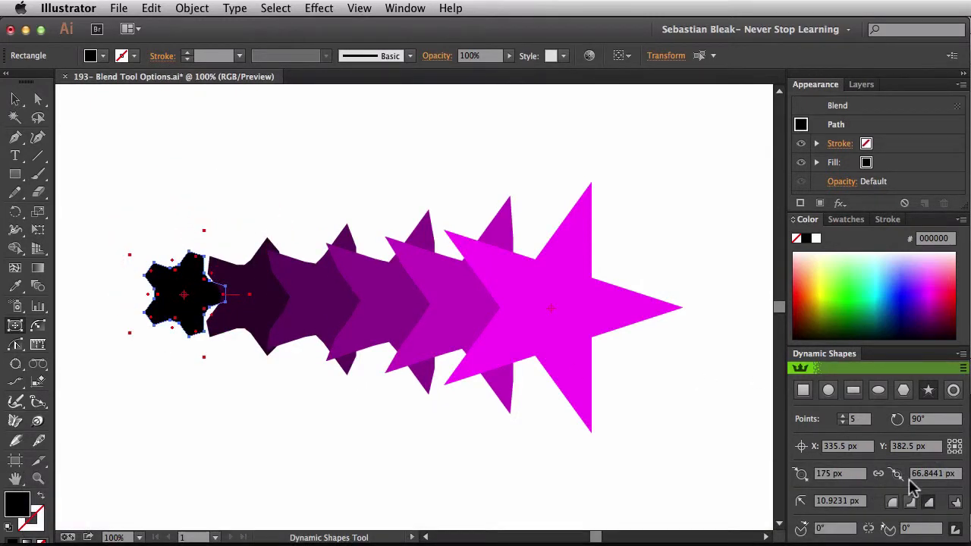
click(842, 416)
click(842, 415)
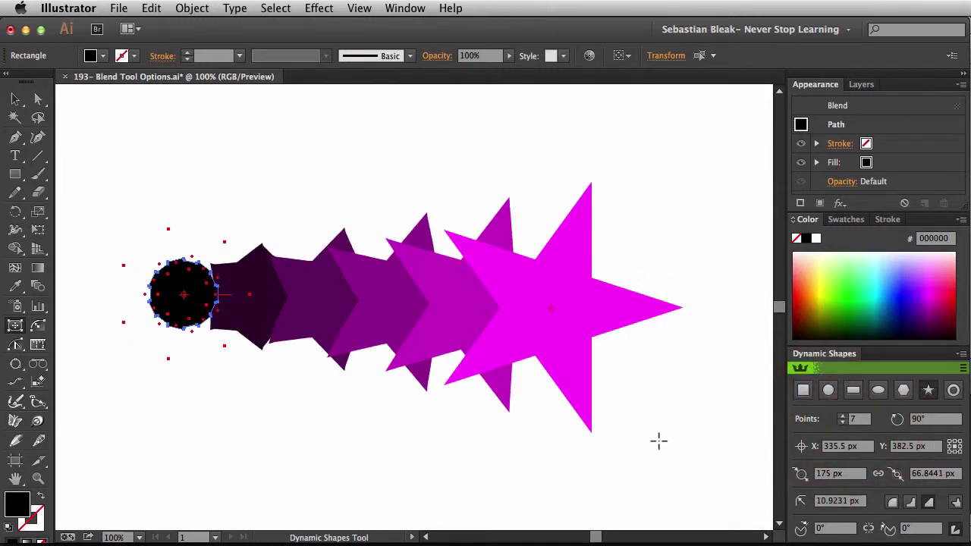
key(v)
click(670, 439)
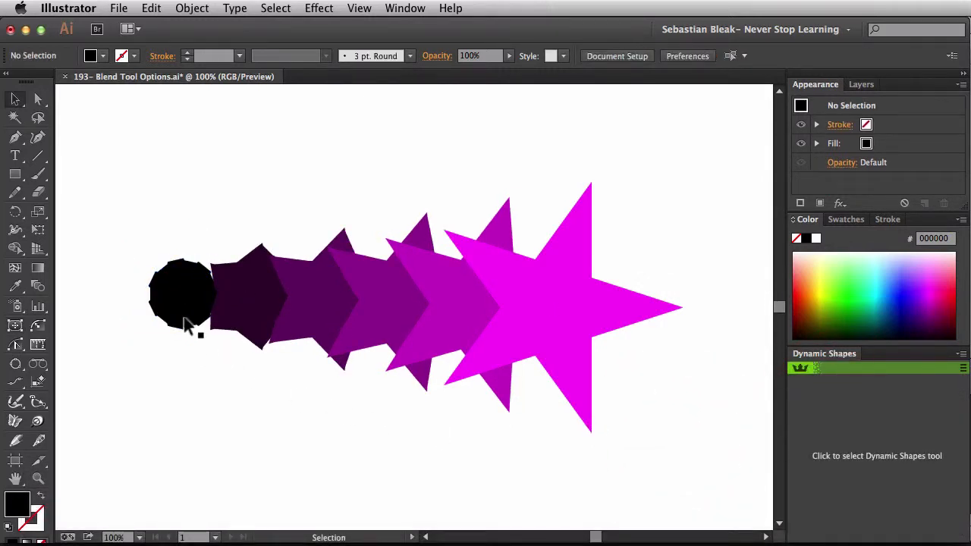
Delete the whole black-to-magenta blend from the artboard
drag(96, 351, 187, 275)
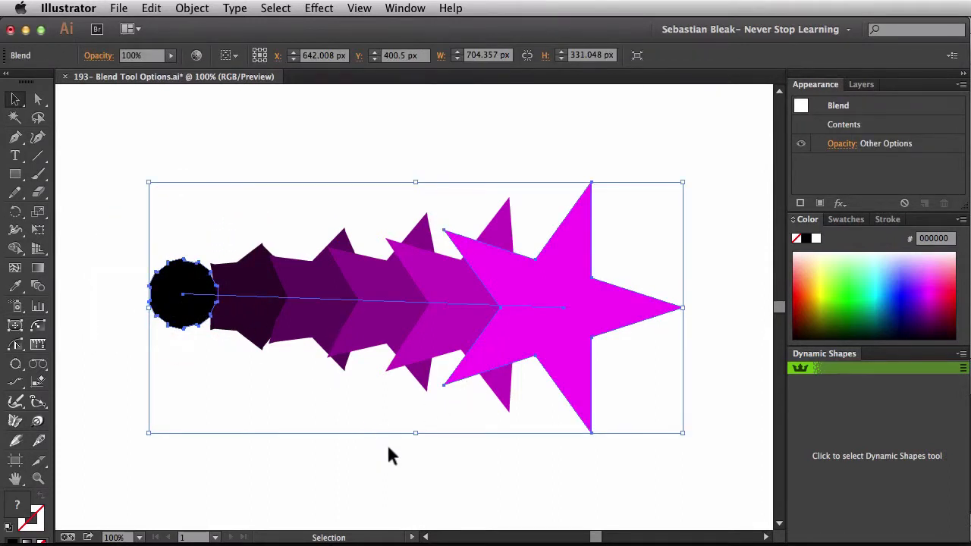
key(Delete)
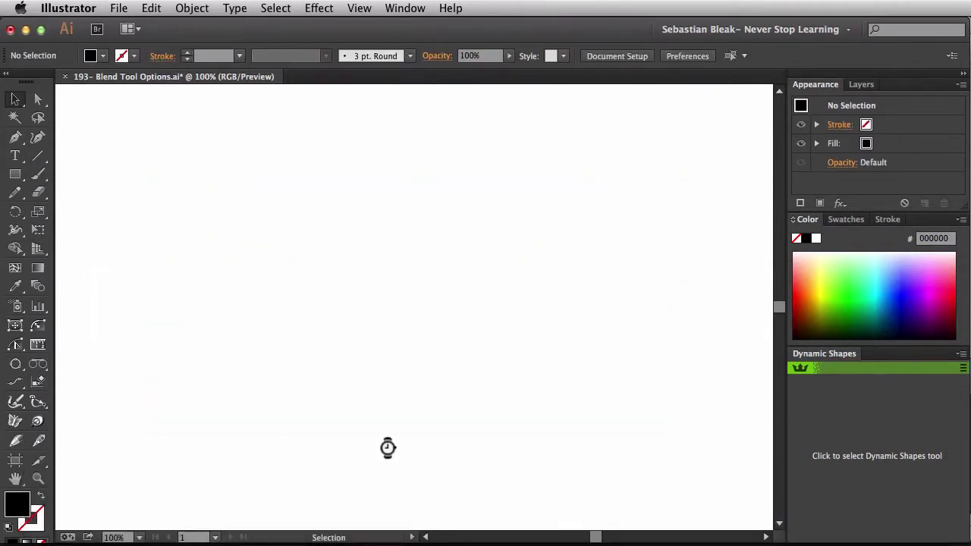
click(394, 410)
Draw a black-filled circle in the upper-left area of the empty artboard
key(l)
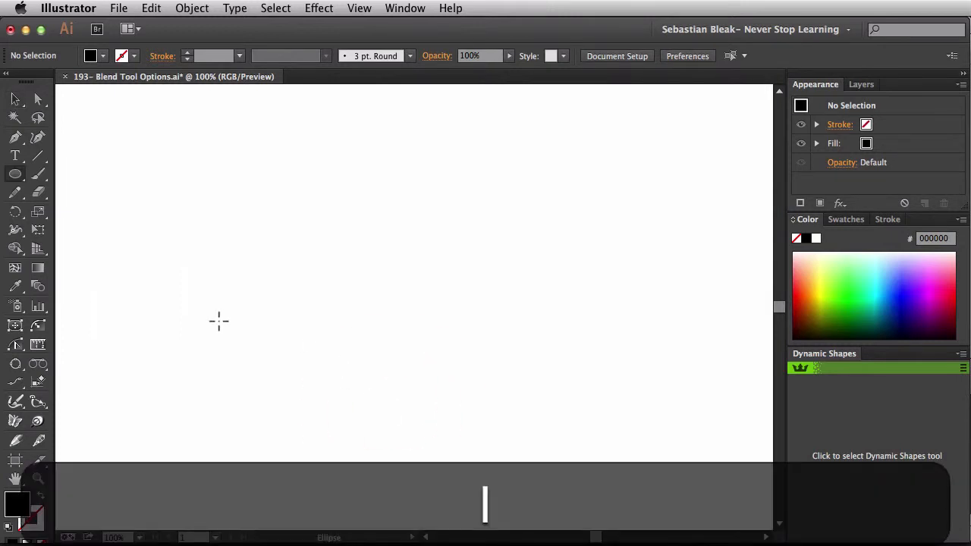
drag(171, 268, 213, 246)
key(shift)
key(alt)
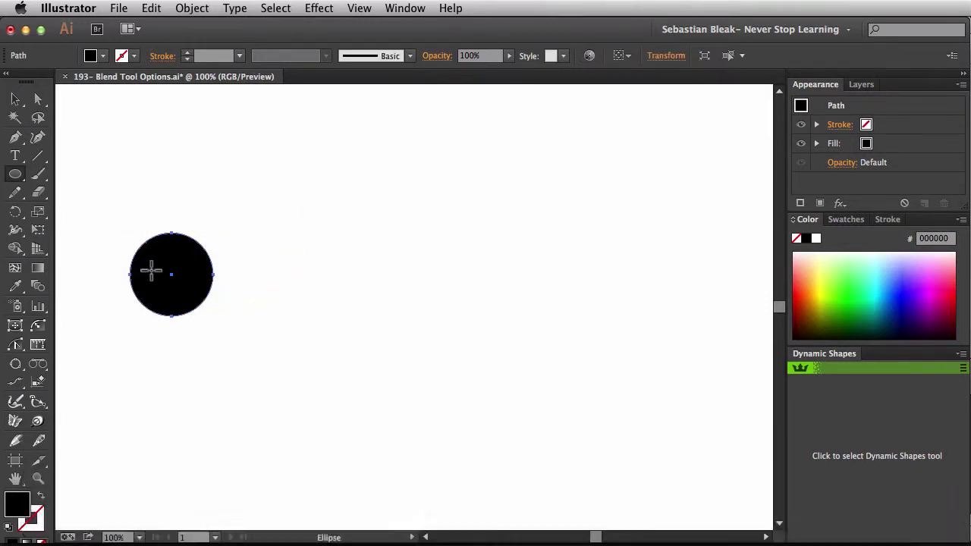
Pull the circle's top anchor point straight up to Y 196 px to form a teardrop, and narrow the shape by about a quarter
key(a)
drag(155, 222, 177, 157)
key(shift)
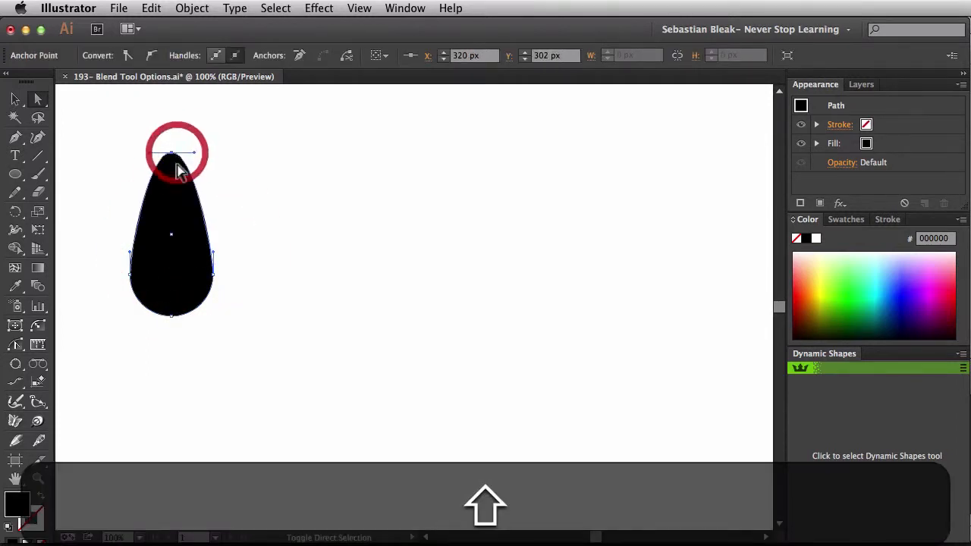
key(shift+v)
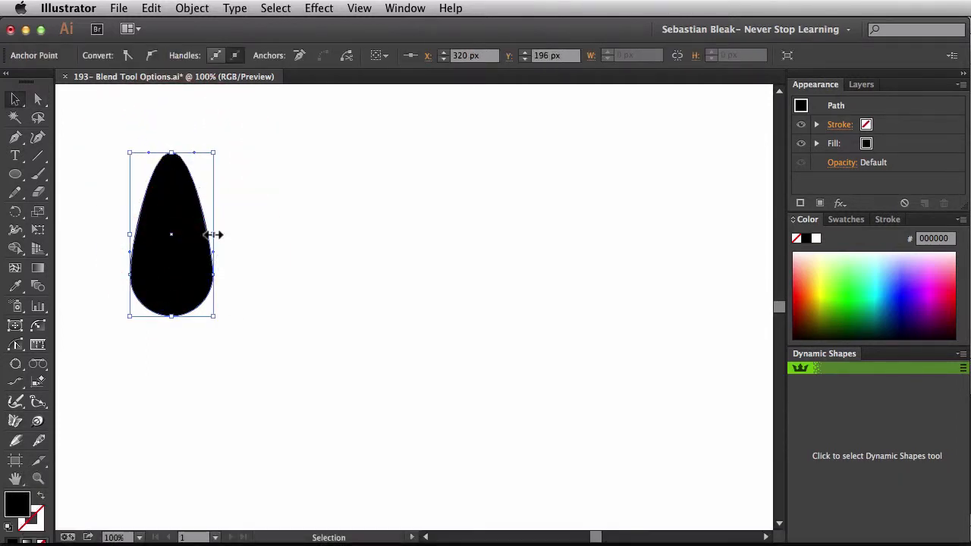
drag(214, 234, 191, 232)
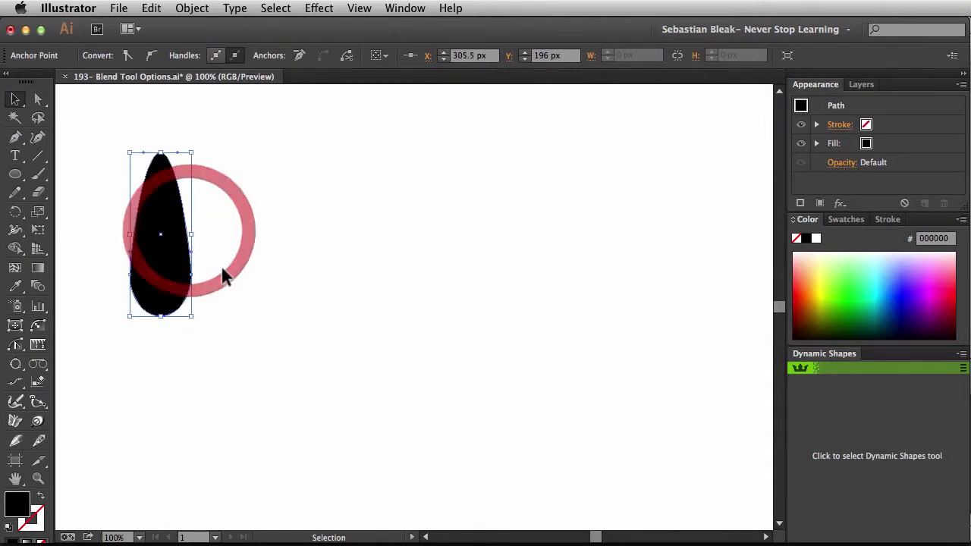
click(225, 278)
Duplicate the teardrop toward the lower middle of the artboard and scale the copy proportionally to slightly under half size
click(132, 265)
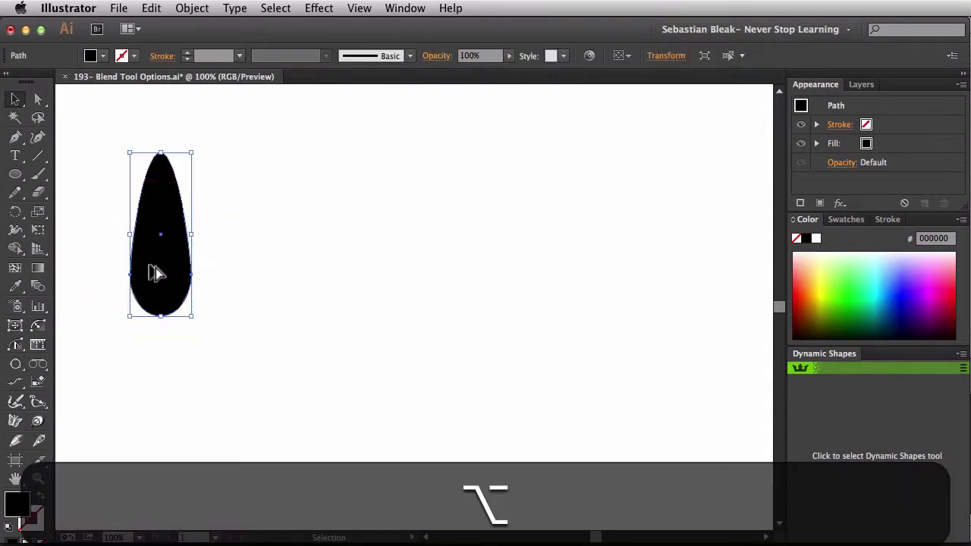
drag(156, 273, 465, 389)
drag(494, 264, 467, 356)
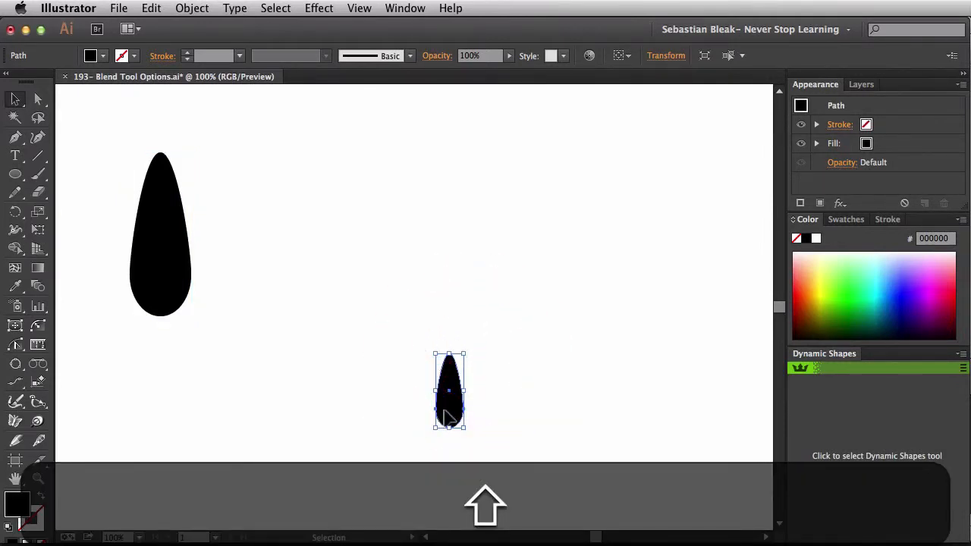
drag(449, 413, 458, 366)
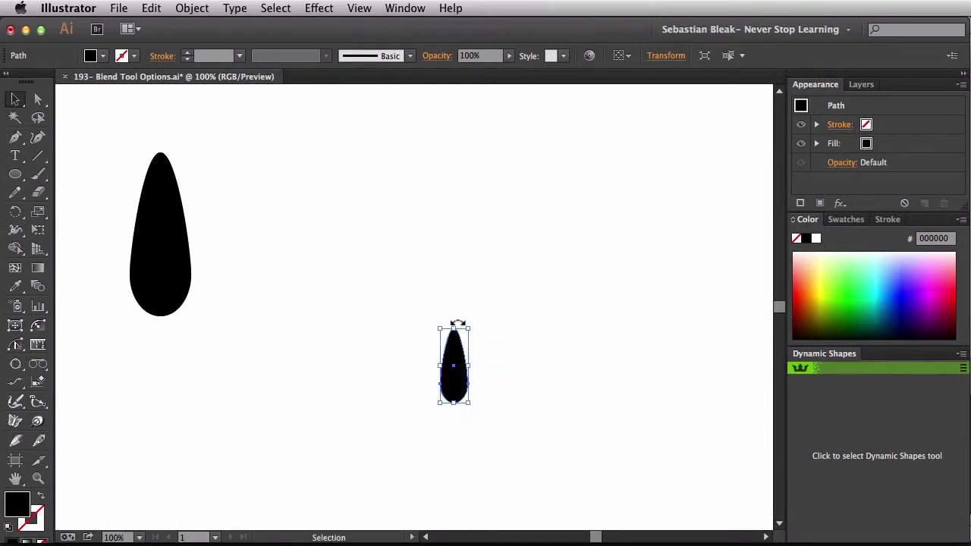
Rotate the small teardrop about 20° clockwise and make a blend between it and the large teardrop
drag(457, 323, 476, 331)
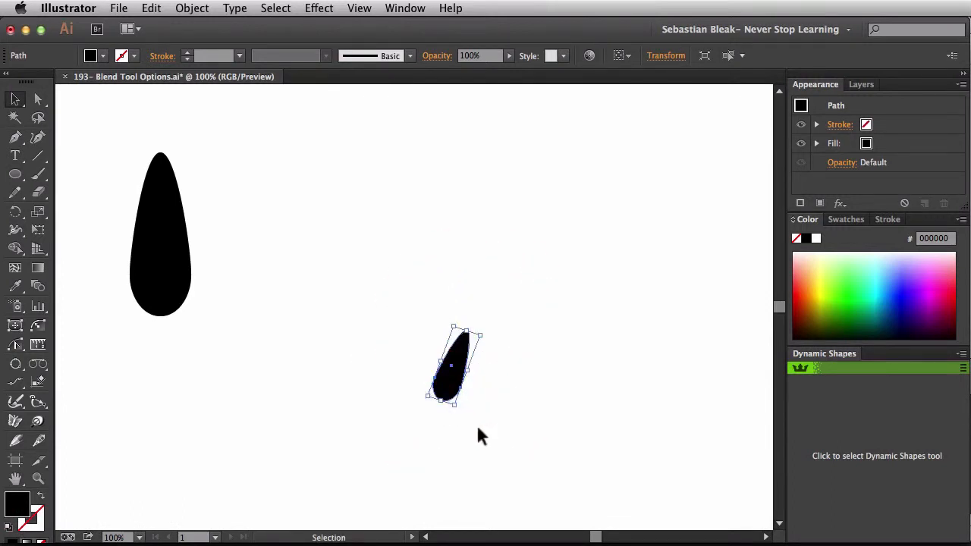
drag(478, 431, 161, 276)
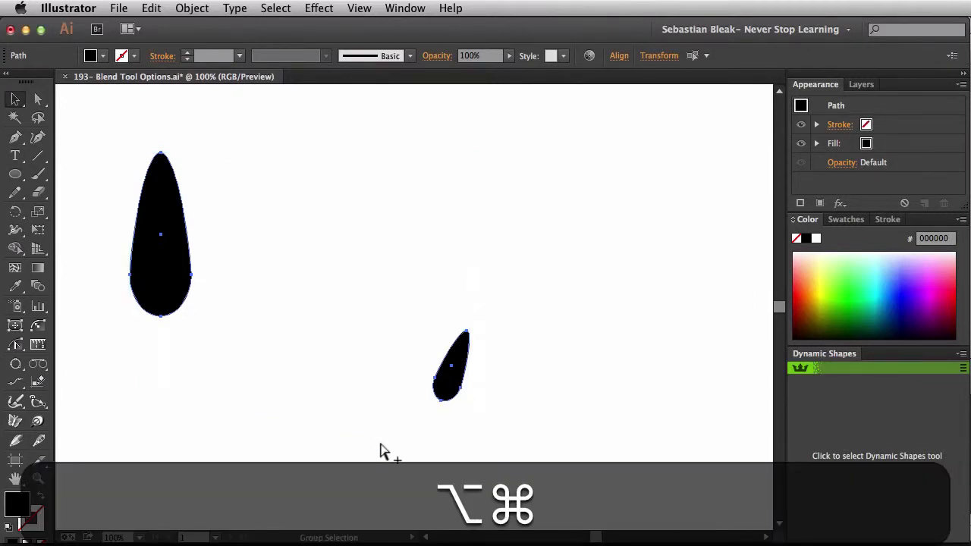
key(alt+super+b)
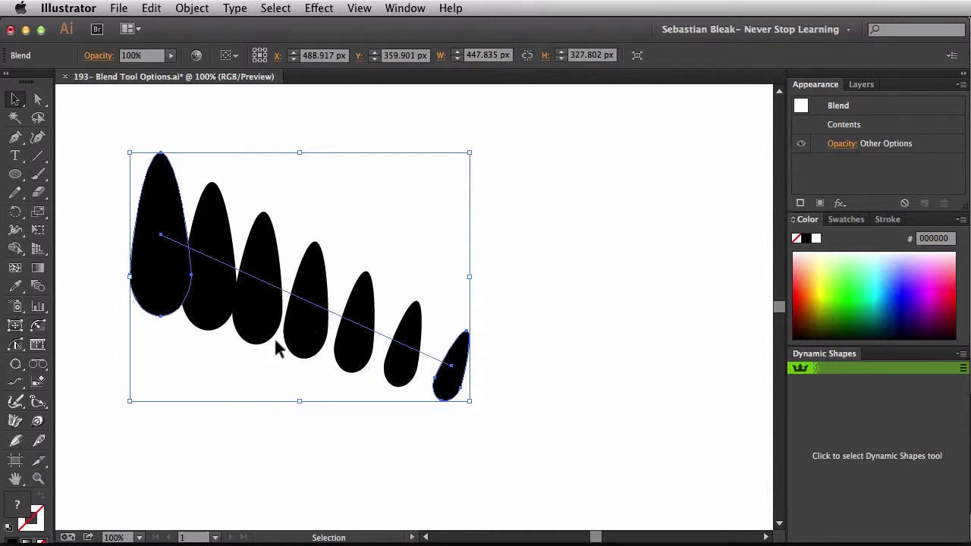
Bend the blend's straight spine into an upward arc with the PathScribe tool, adjusting the direction handles at both ends
click(16, 347)
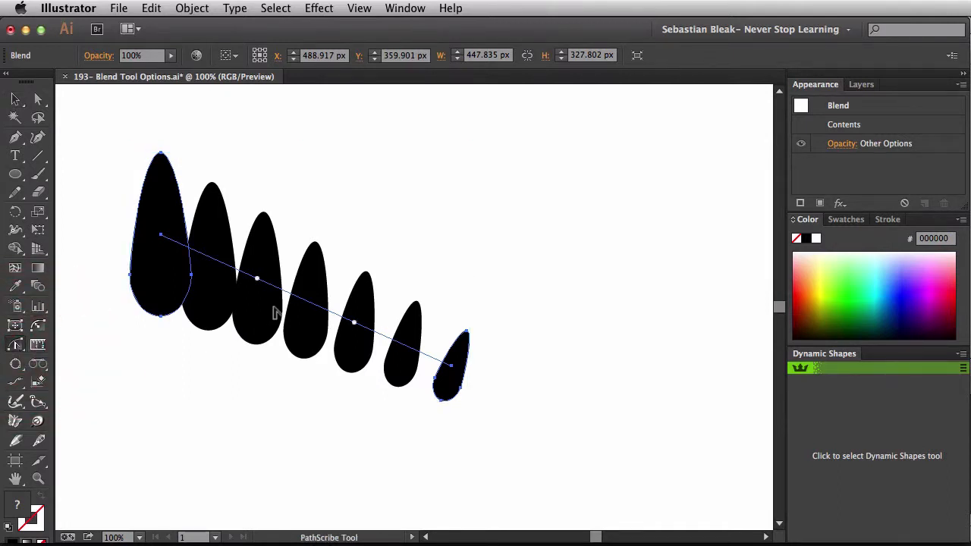
drag(296, 302, 321, 241)
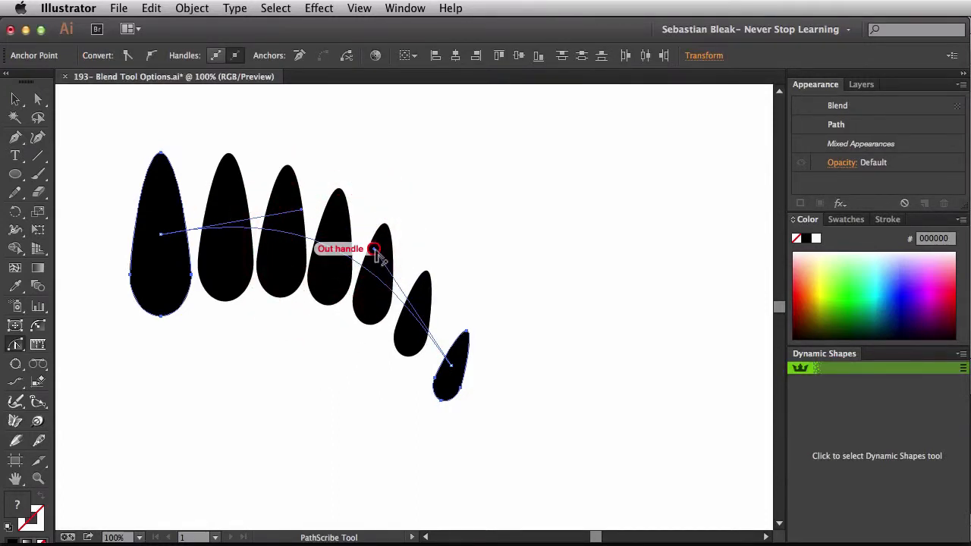
drag(374, 250, 452, 249)
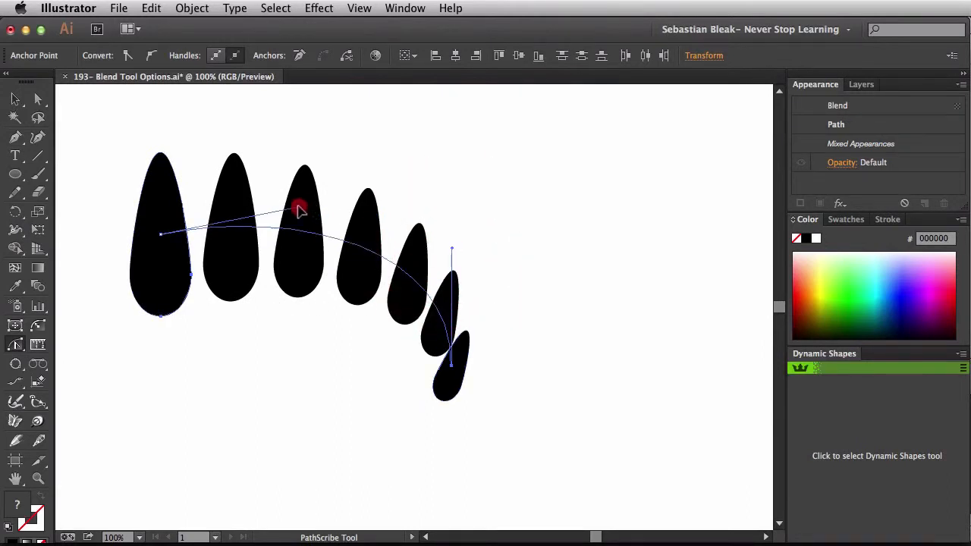
drag(300, 211, 287, 196)
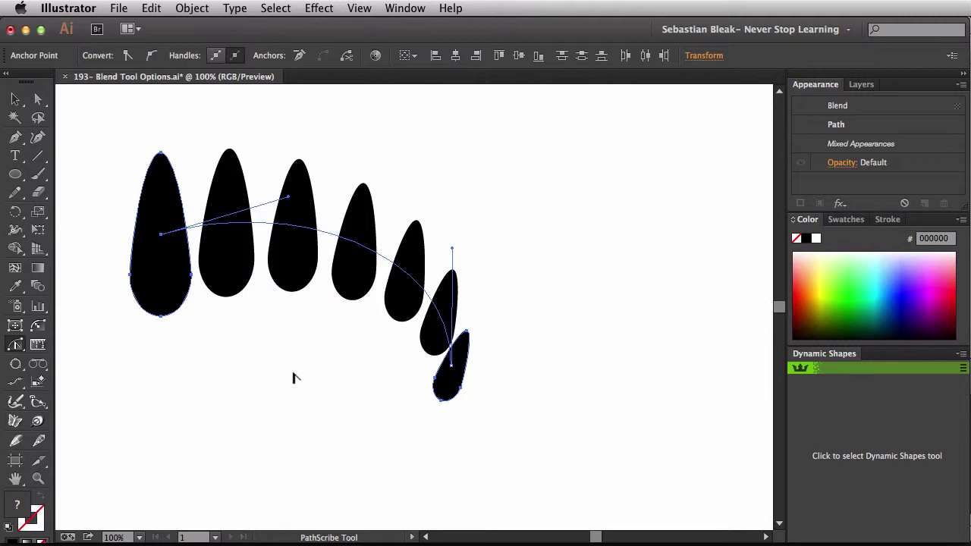
key(w)
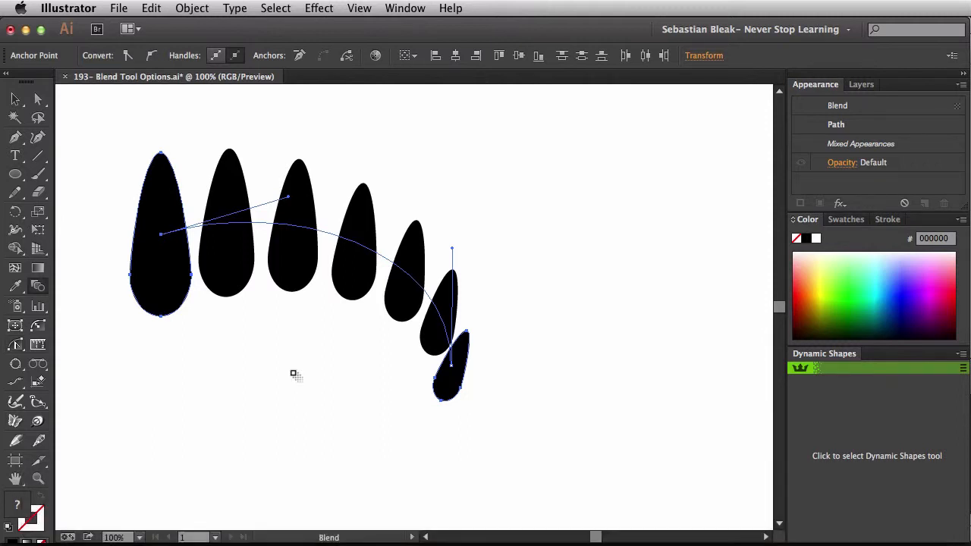
Set the teardrop blend's spacing to Specified Steps with 5 steps and its orientation to Align to Path, with the preview enabled
key(Return)
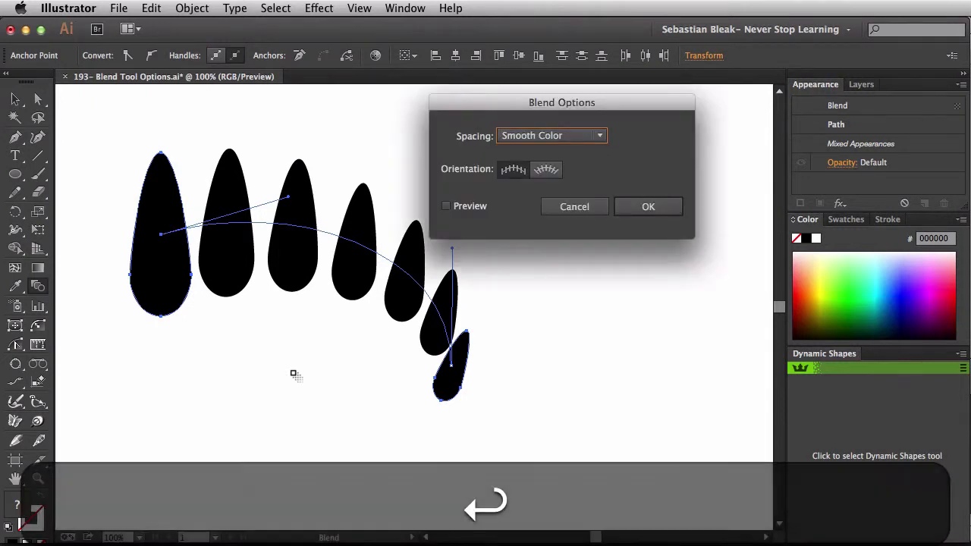
click(466, 205)
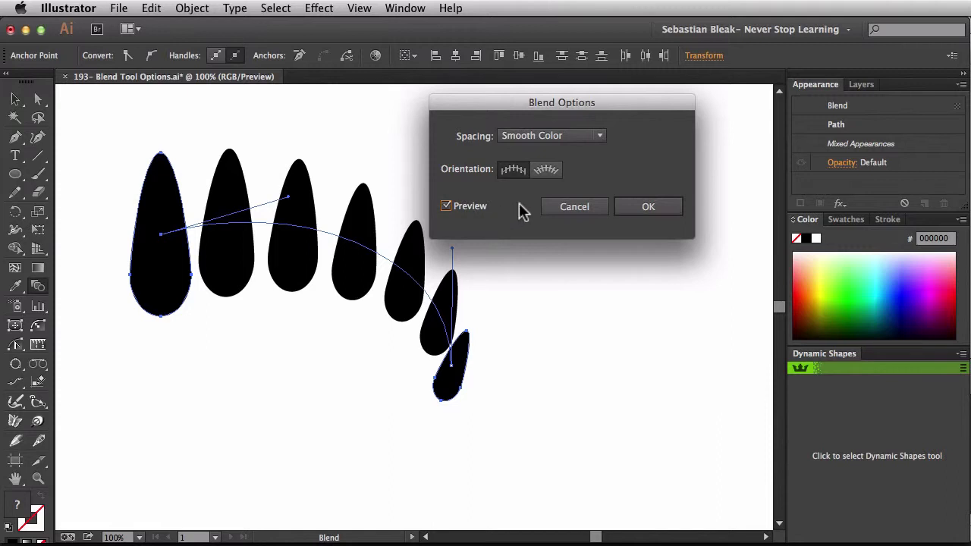
click(601, 137)
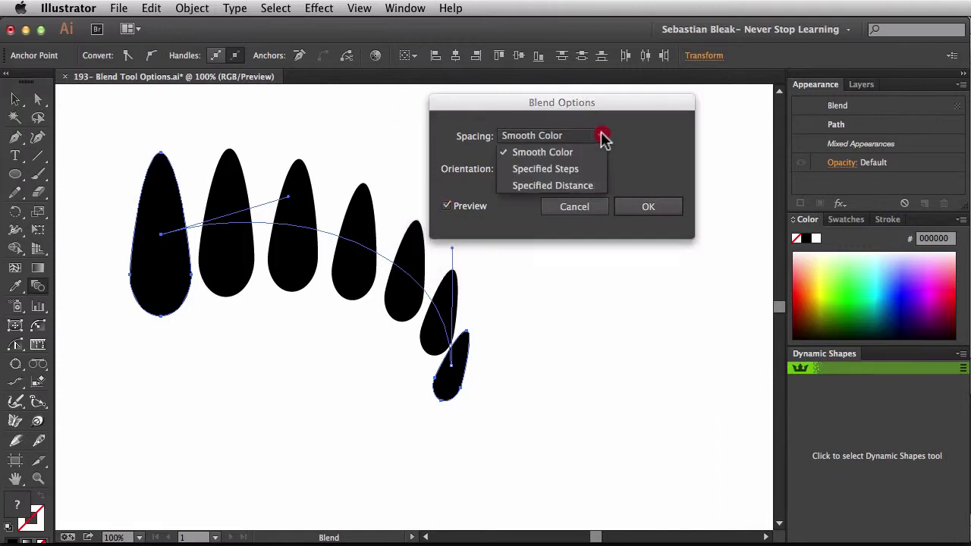
click(578, 169)
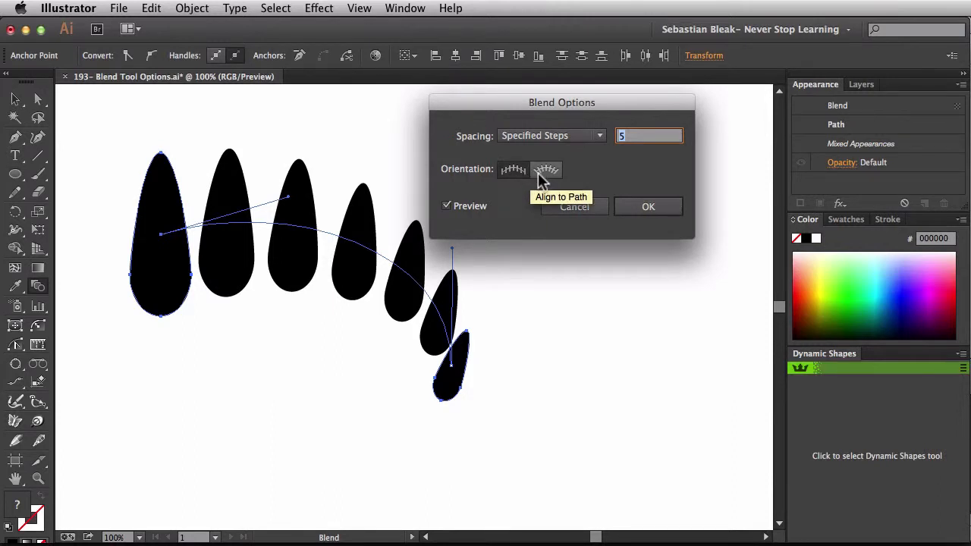
click(543, 176)
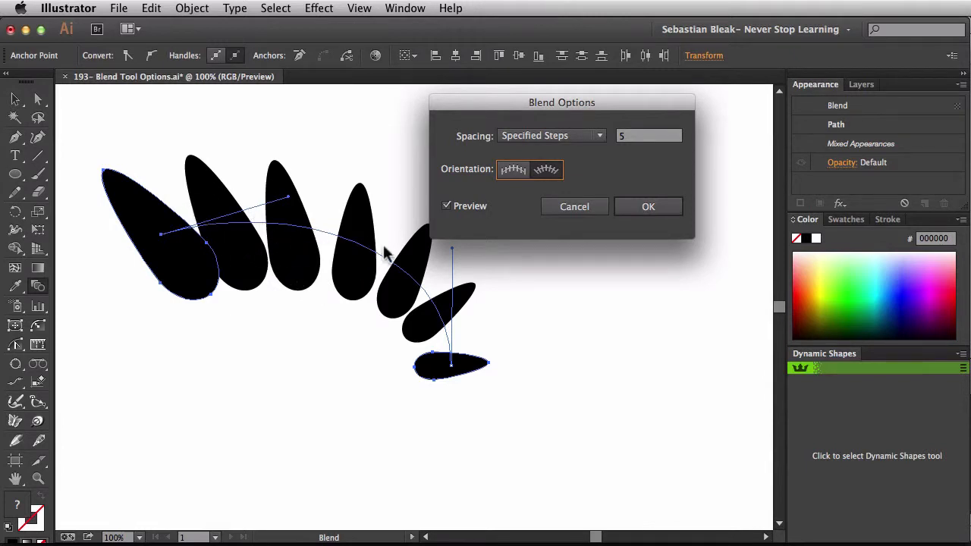
click(640, 207)
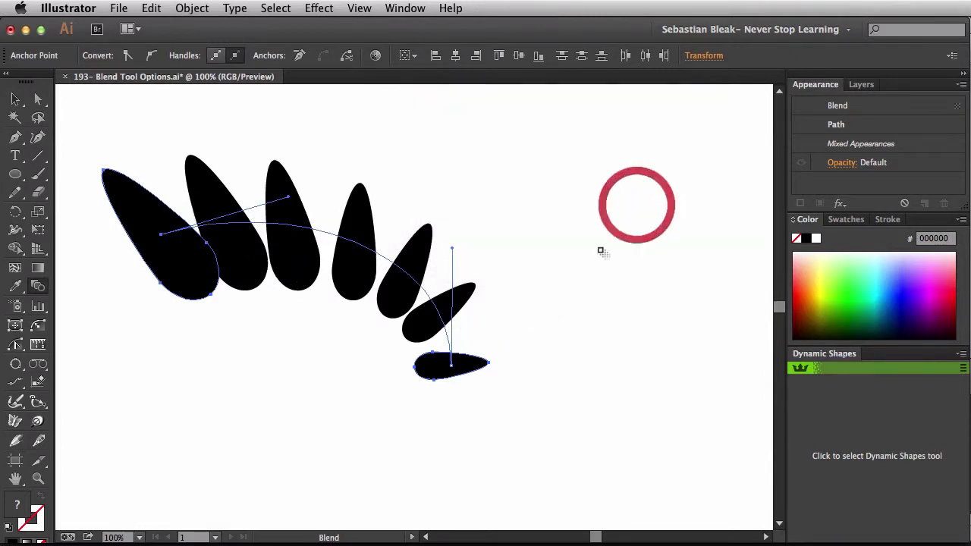
Reshape the blend's curved spine with the PathScribe tool, pulling the end handle outward and the start handle slightly lower, and deselect it
click(16, 345)
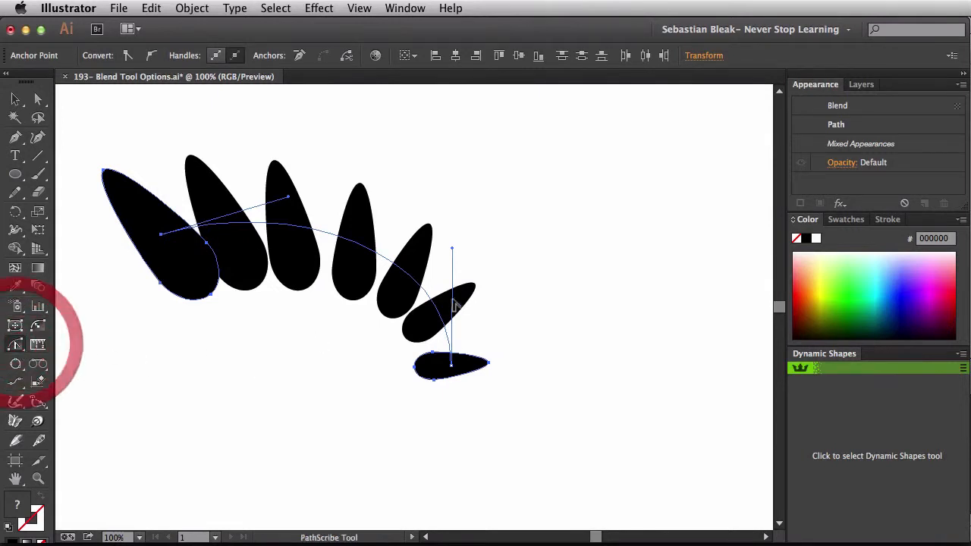
drag(453, 248, 486, 249)
drag(287, 197, 300, 213)
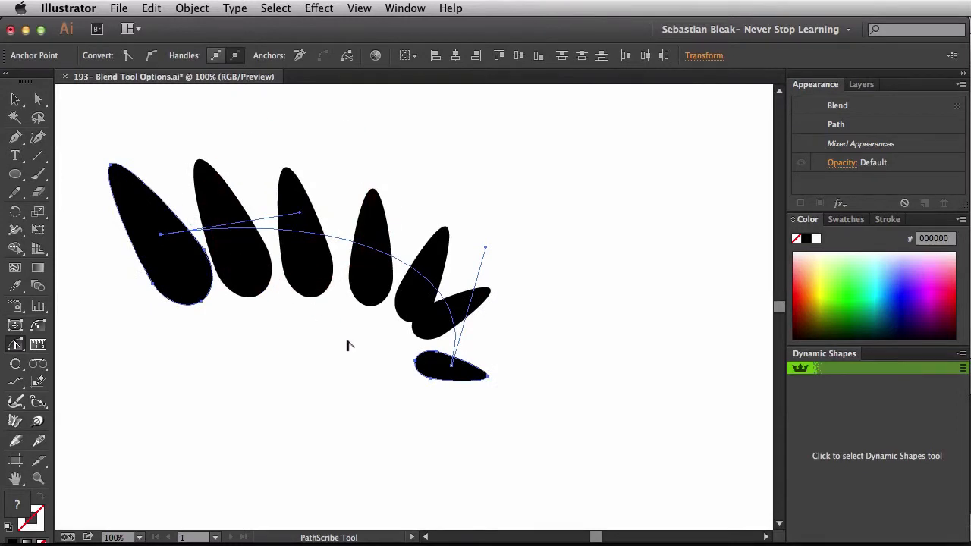
super+click(352, 401)
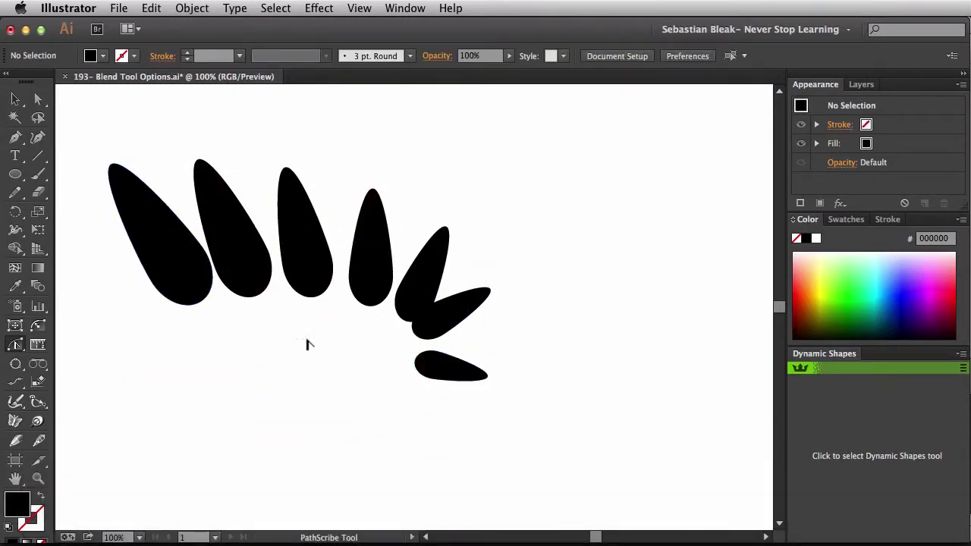
Reselect the blend's spine, preview various specified step counts such as 13 and 19, settle on 8 steps, and deselect the artwork
drag(322, 351, 428, 258)
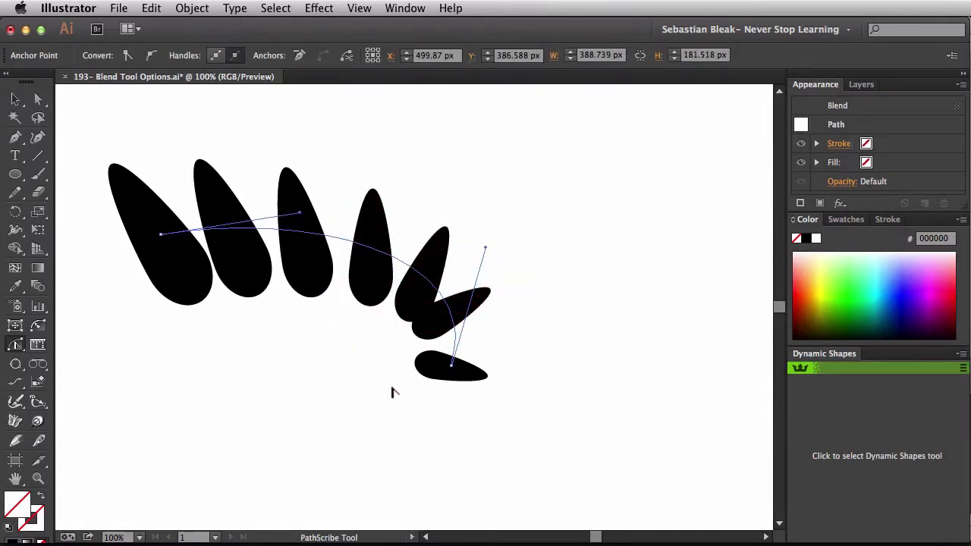
key(w)
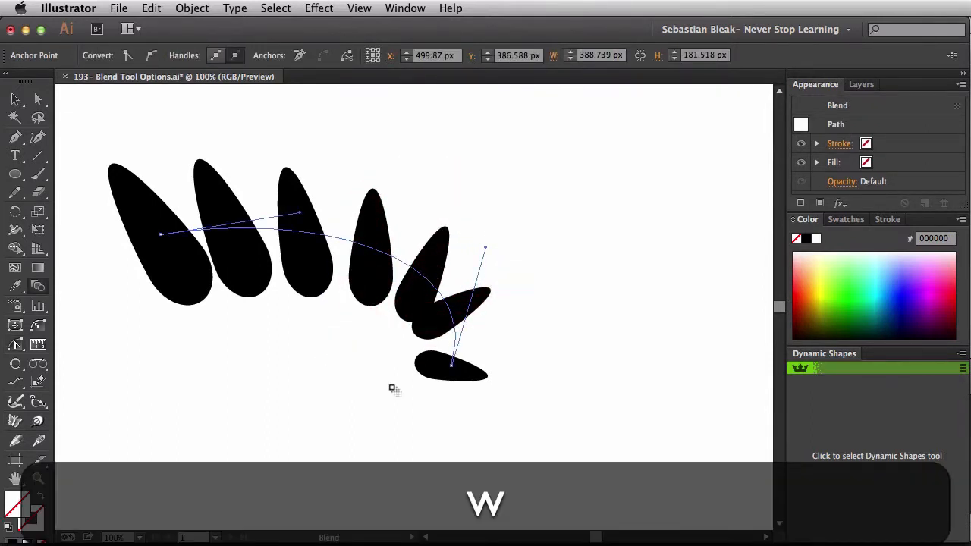
key(Return)
click(472, 208)
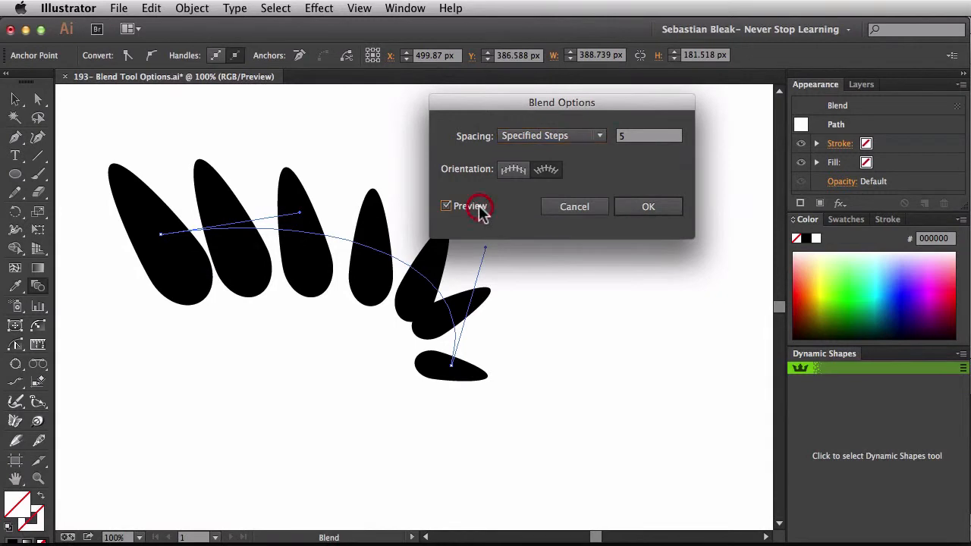
click(634, 135)
text(15)
key(Down)
key(Down)
key(Down)
key(Down)
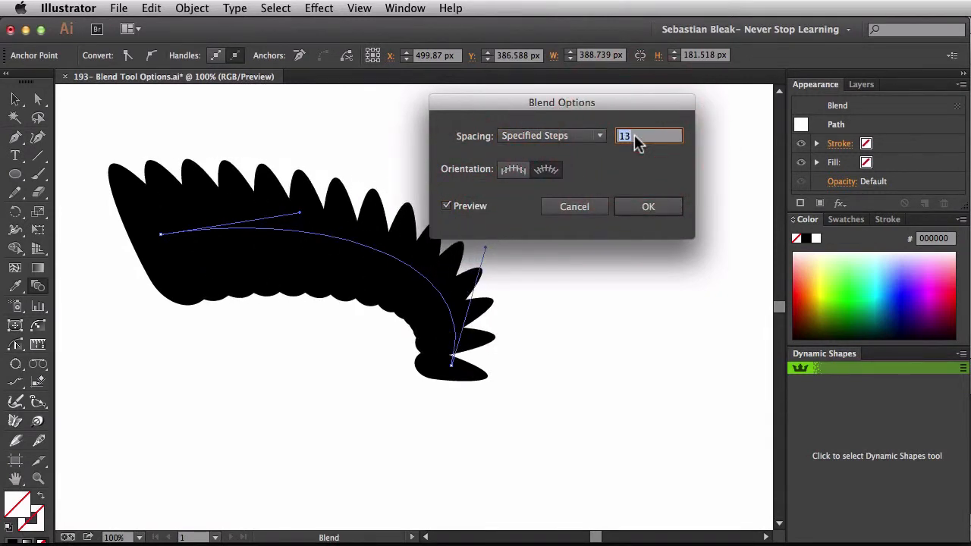
key(Up)
key(Up)
key(Up)
key(Up)
key(Up)
key(Up)
key(Up)
key(Up)
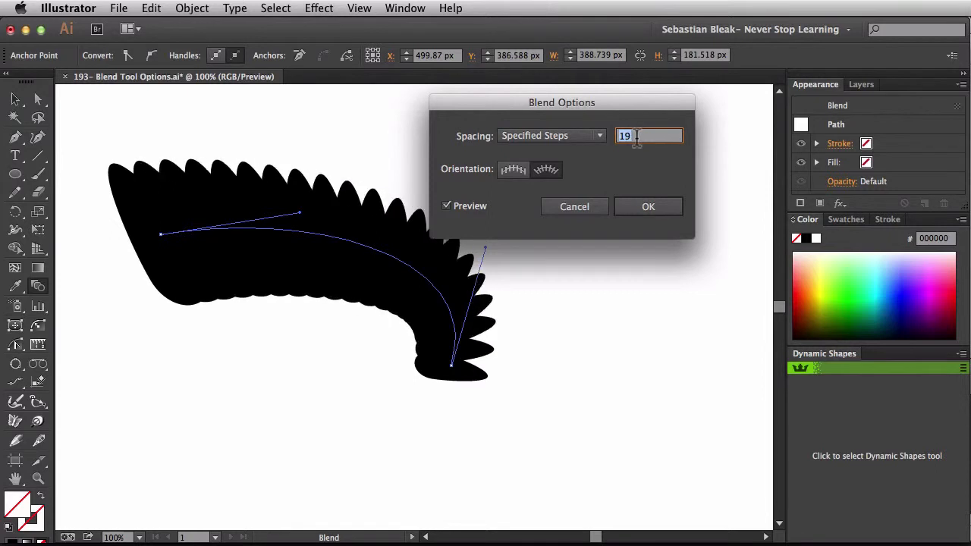
key(Up)
key(Up)
key(Up)
key(Down)
key(Down)
key(Down)
key(Down)
key(Down)
key(Down)
key(Down)
key(Down)
key(Down)
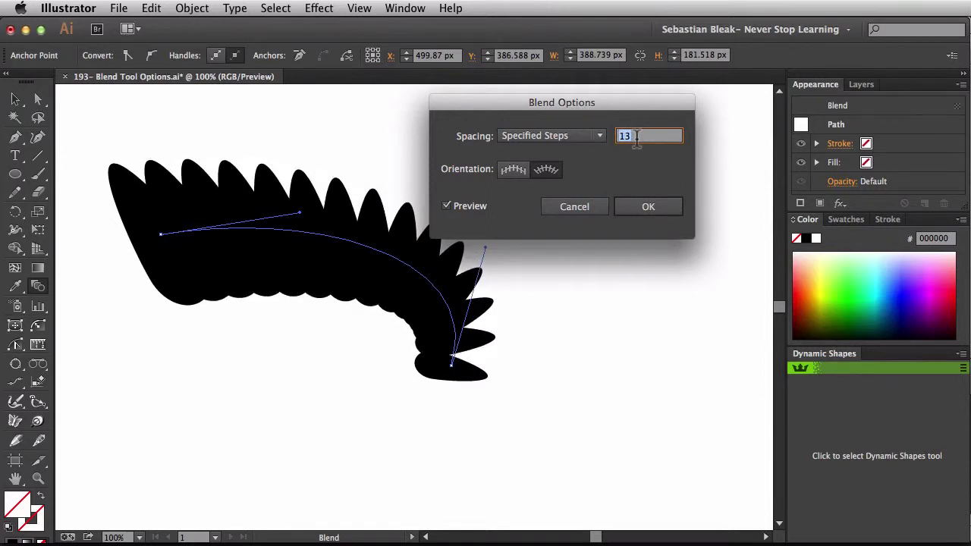
key(Down)
key(Down)
key(Down)
key(Down)
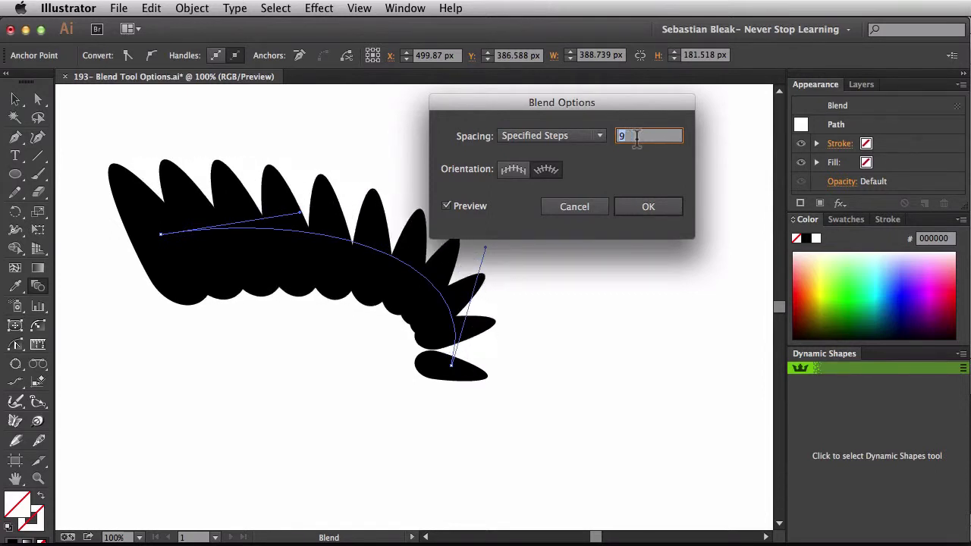
key(Down)
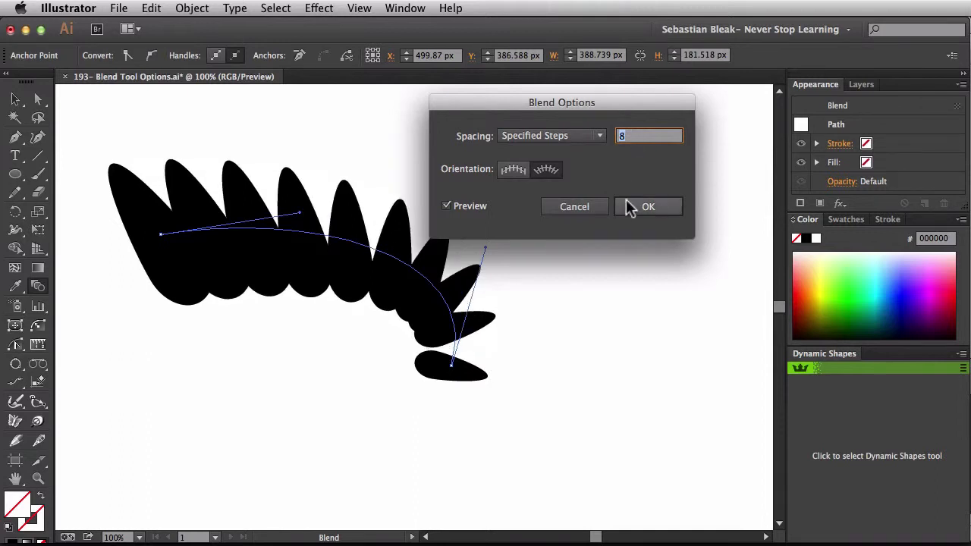
click(634, 207)
key(v)
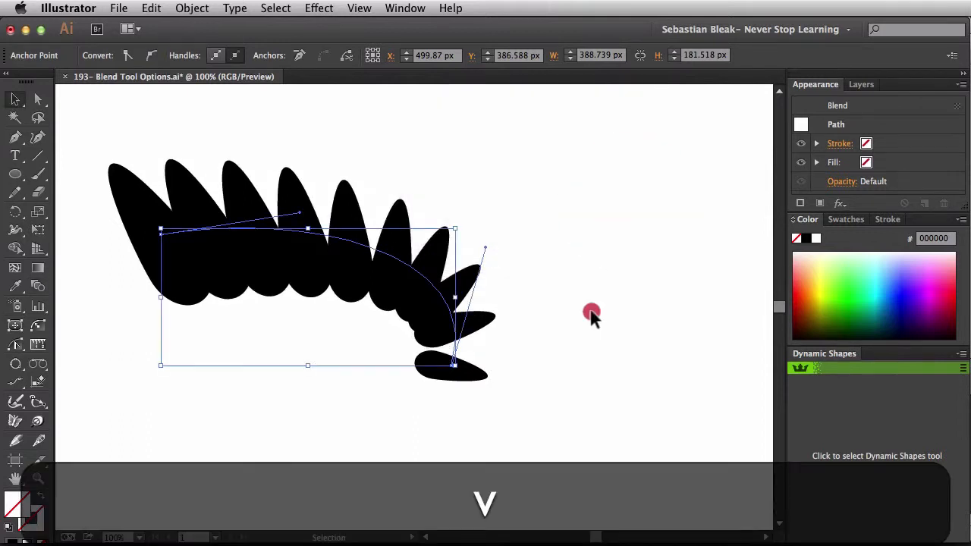
click(591, 317)
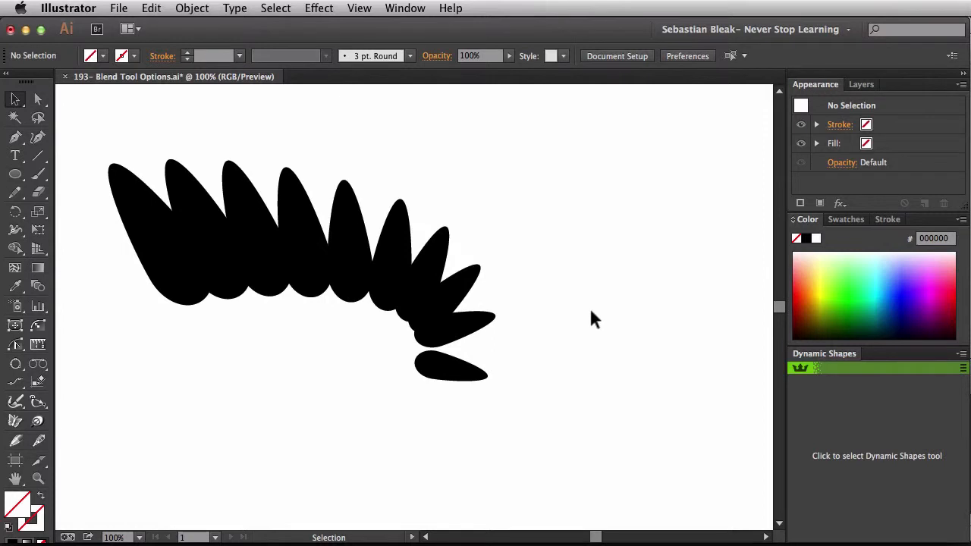